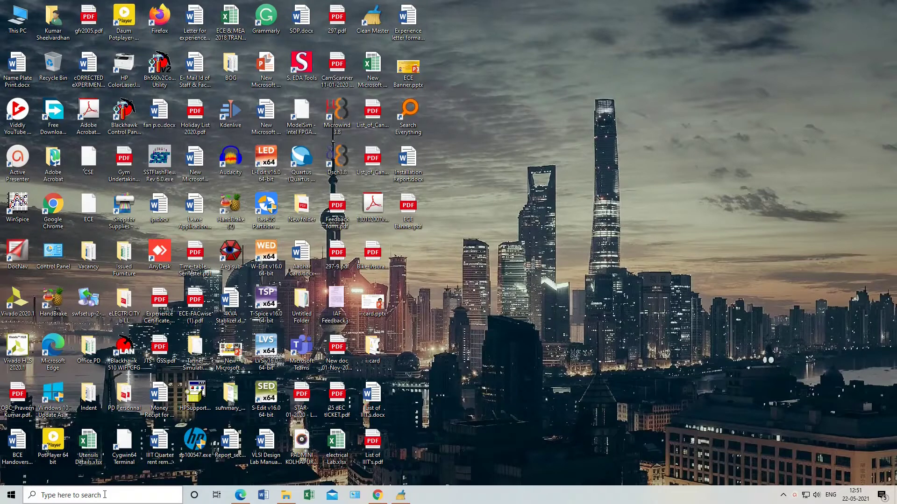
# Search Windows for Multisim and launch NI Multisim 14.1
pyautogui.click(105, 495)
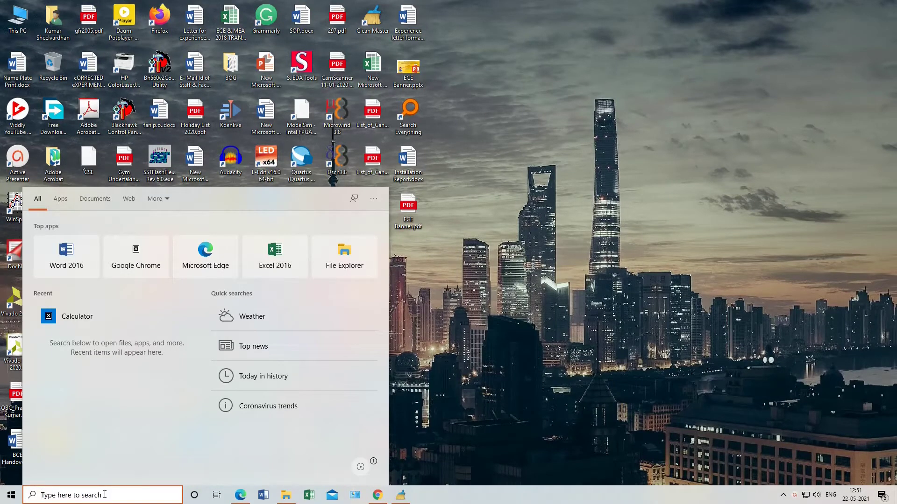
pyautogui.write('Multi')
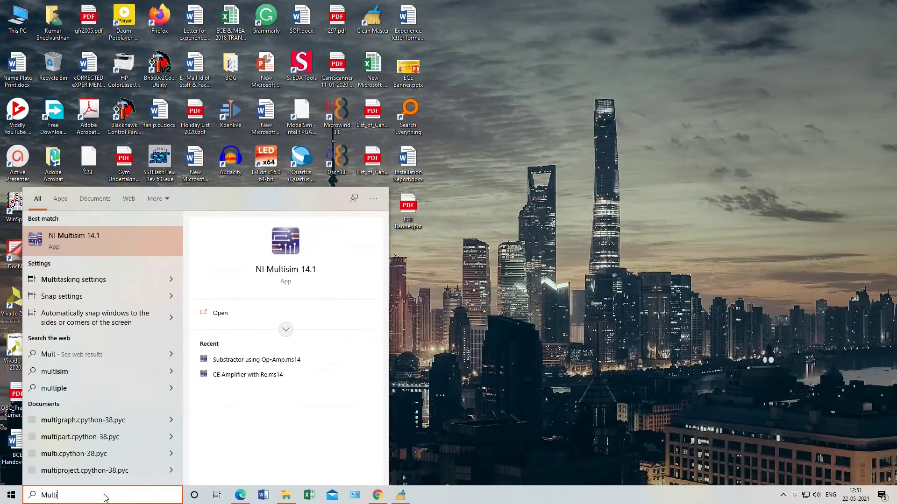
pyautogui.click(63, 239)
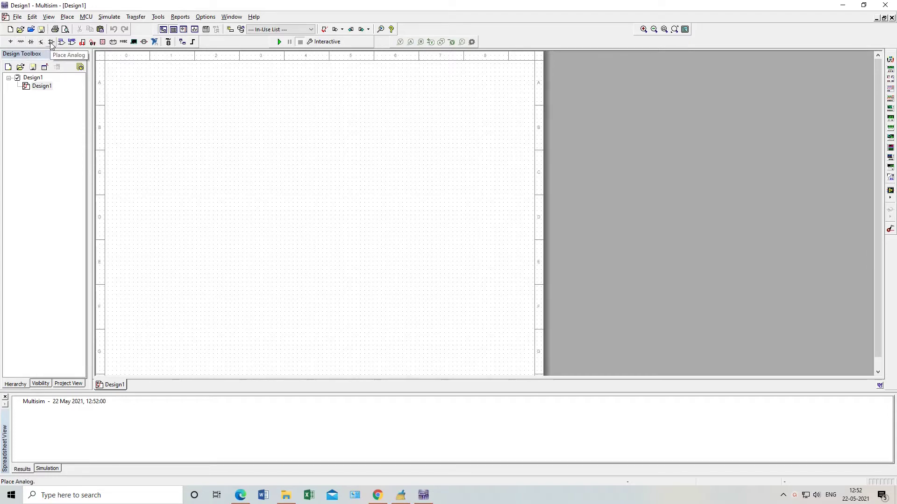
# Open the Select a Component dialog, move it higher over the sheet and keep Master Database as the database
pyautogui.click(68, 17)
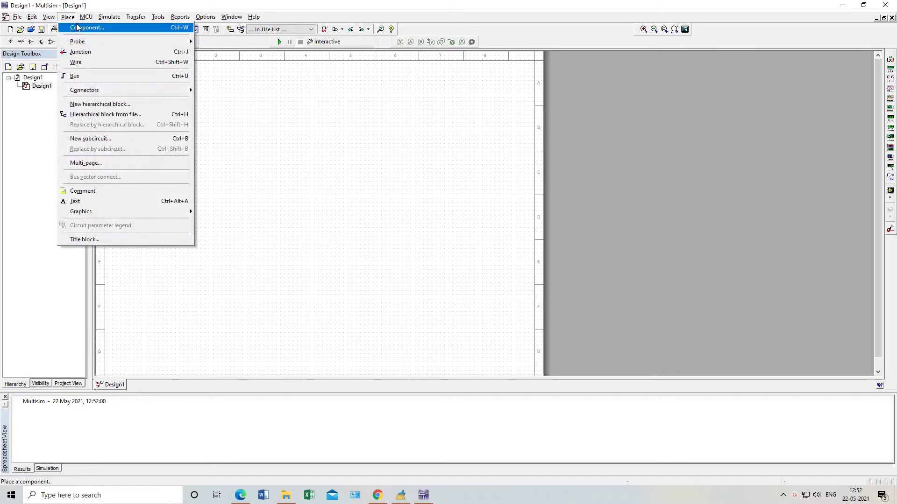
pyautogui.click(78, 27)
pyautogui.moveTo(198, 177); pyautogui.dragTo(211, 122)
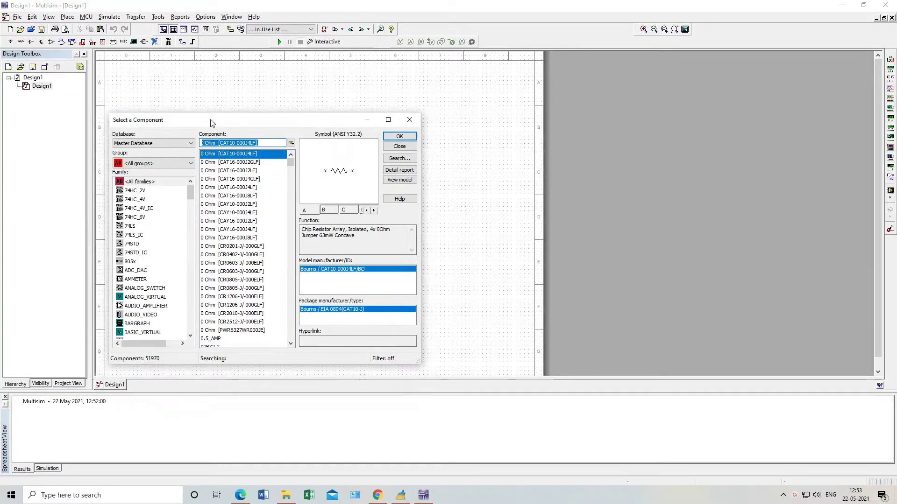
pyautogui.click(149, 143)
pyautogui.click(150, 150)
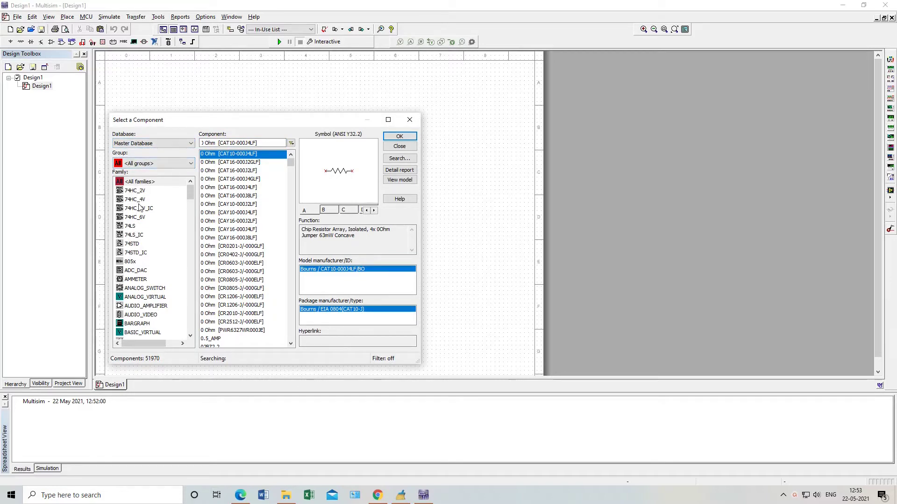
# View the component families offered in the Sources group and the Basic group
pyautogui.click(136, 165)
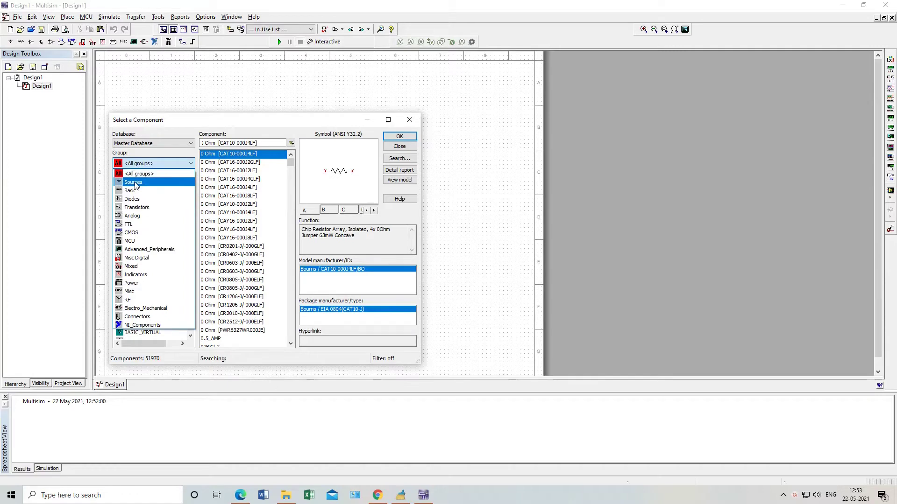
pyautogui.click(134, 183)
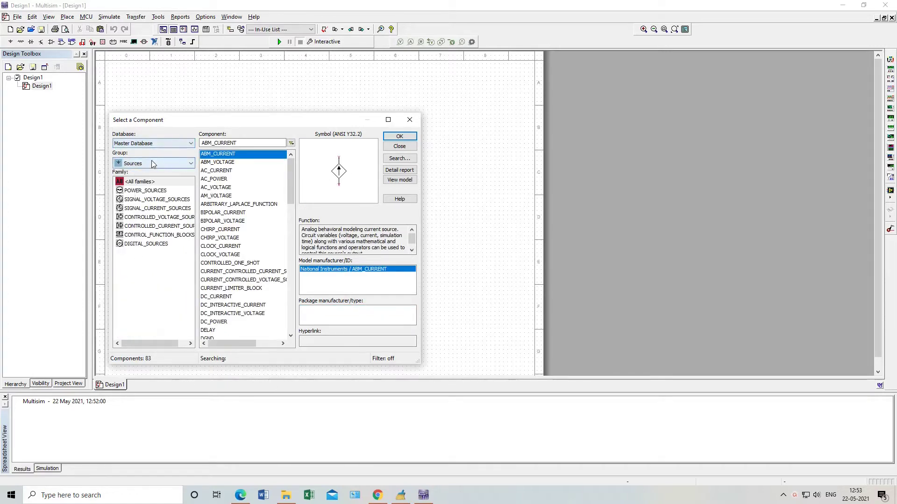
pyautogui.click(153, 164)
pyautogui.click(135, 183)
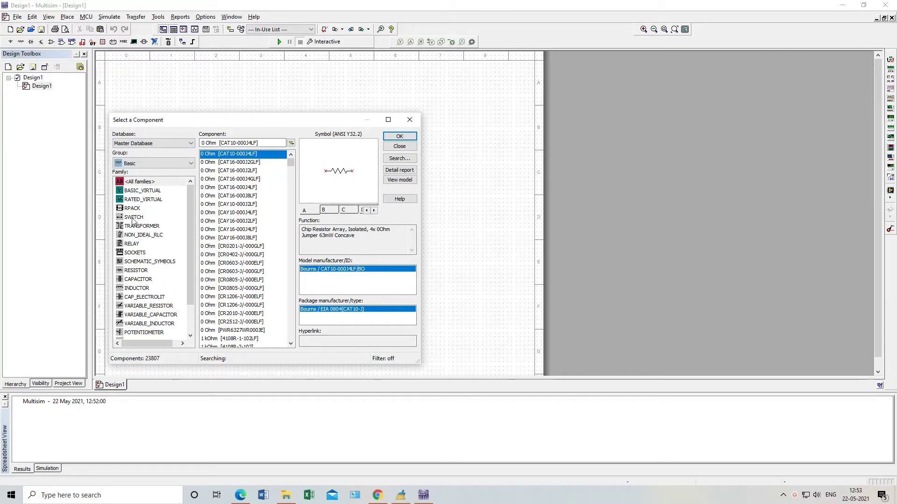
# Switch to the Diodes group and view its DIODES_VIRTUAL and DIODE families
pyautogui.click(141, 163)
pyautogui.click(140, 203)
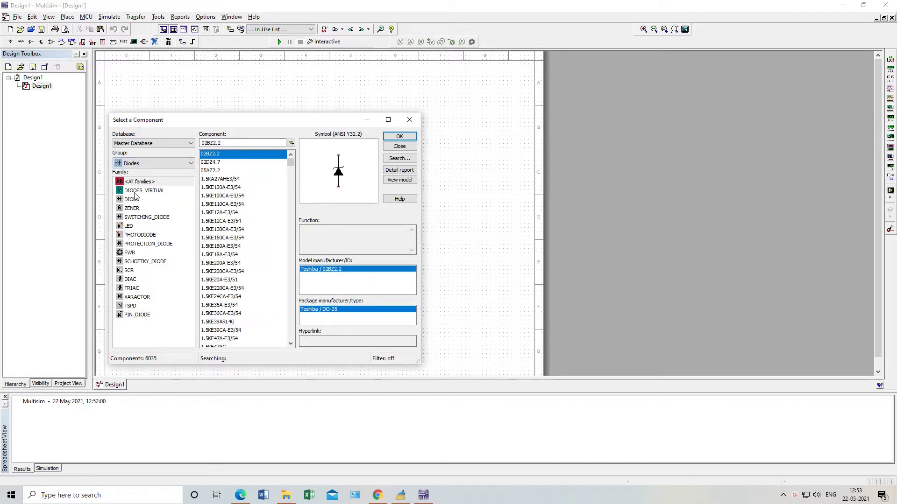
pyautogui.click(134, 192)
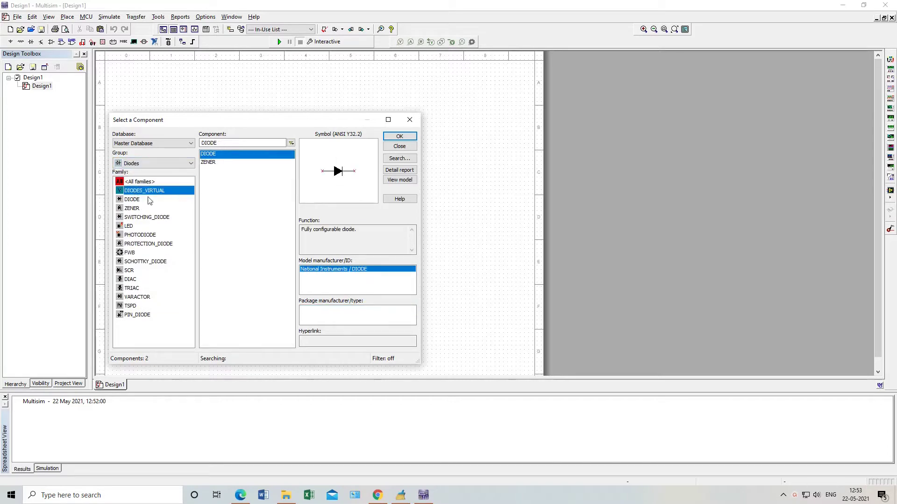
pyautogui.click(135, 201)
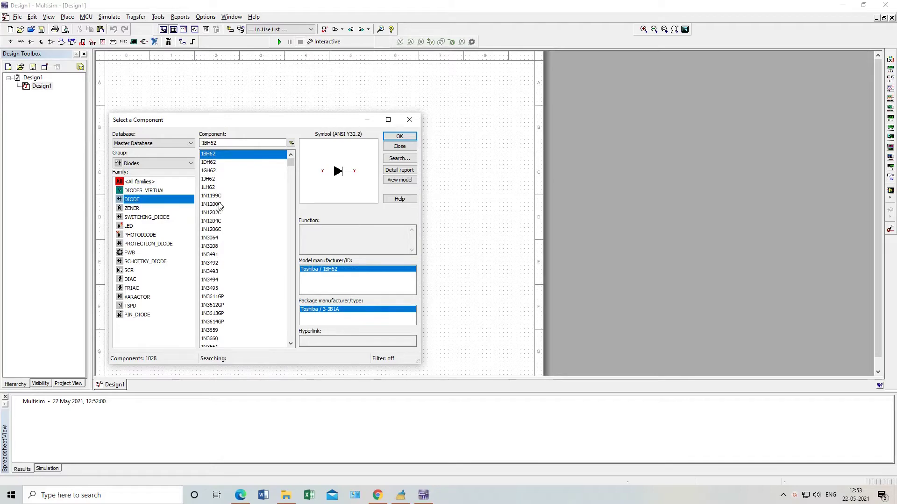
# Examine several DIODE family models, including 1N1204C, 1N3614GP, 1N3659, 1N3495, 1N3493 and 1N3208
pyautogui.click(219, 221)
pyautogui.scroll(-3, 216, 190)
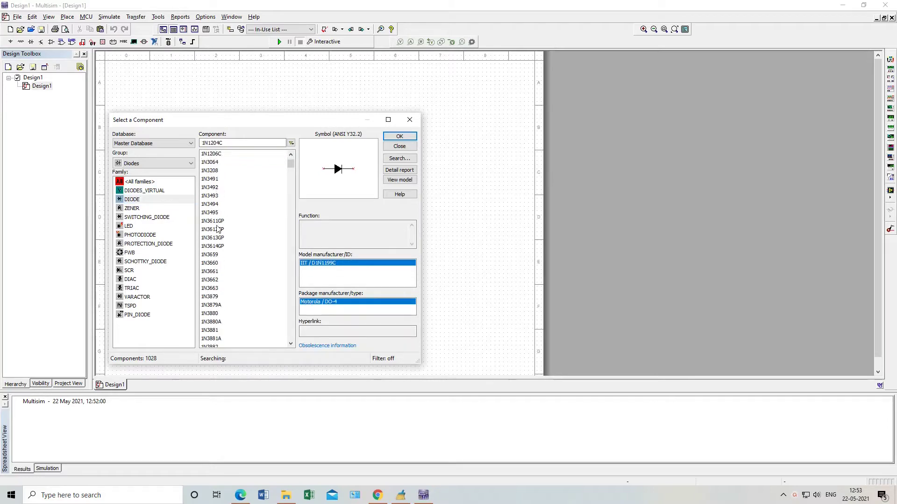
pyautogui.click(218, 248)
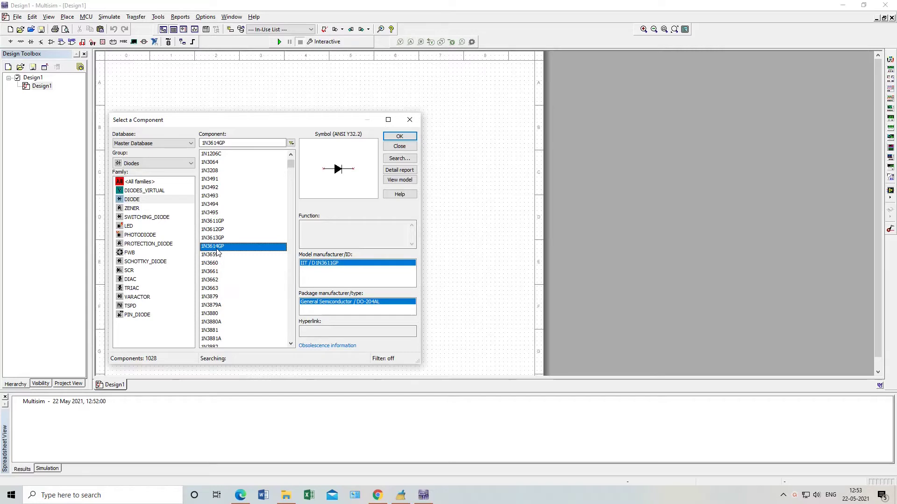
pyautogui.click(215, 255)
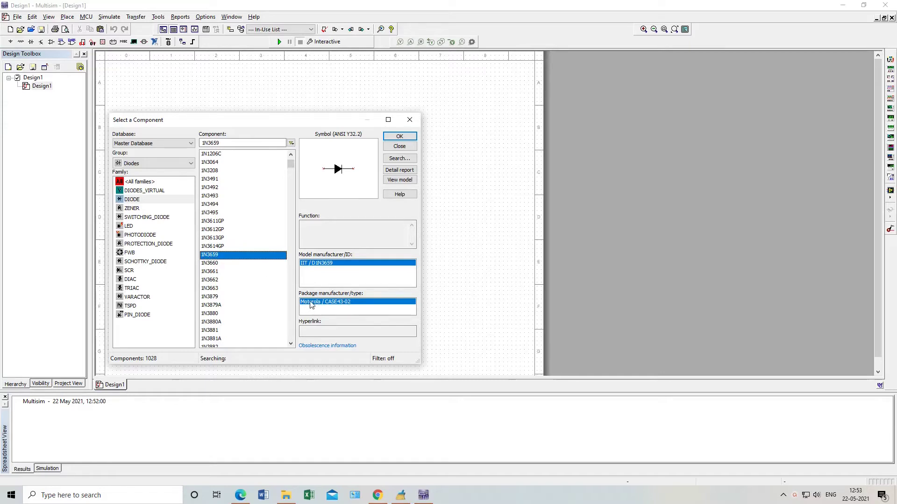
pyautogui.click(214, 213)
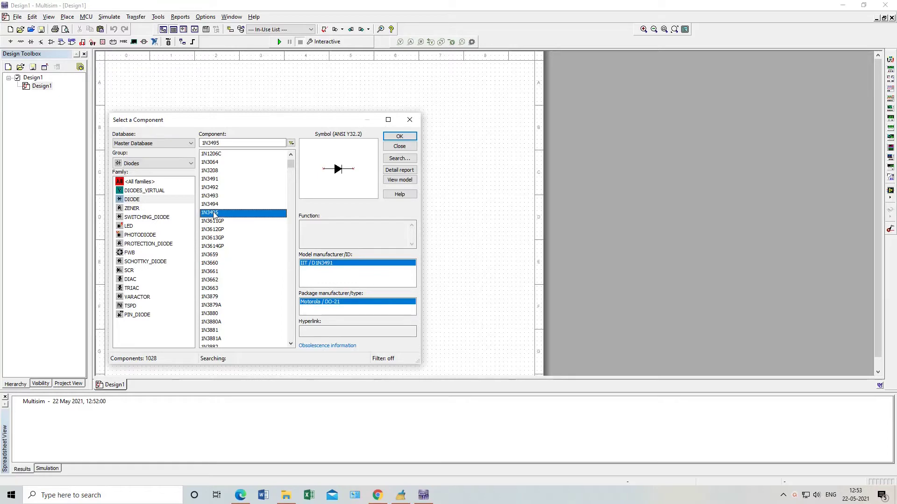
pyautogui.click(209, 198)
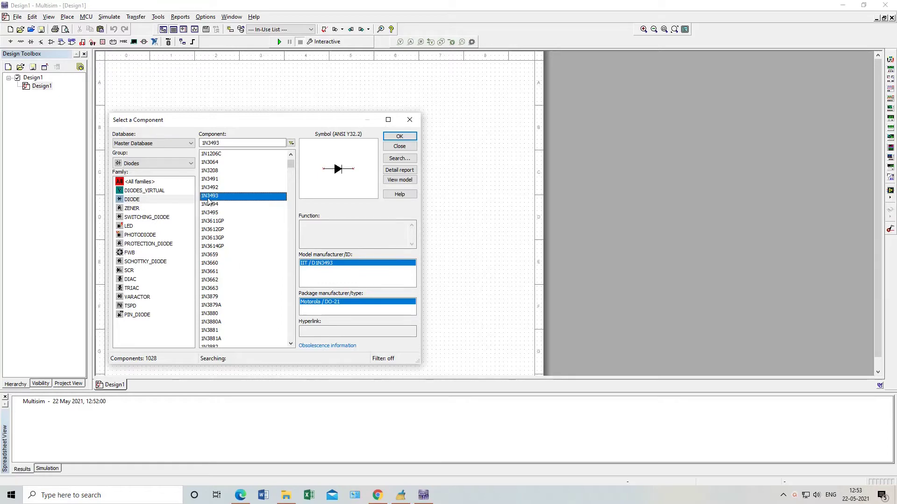
pyautogui.click(211, 170)
pyautogui.scroll(3, 211, 173)
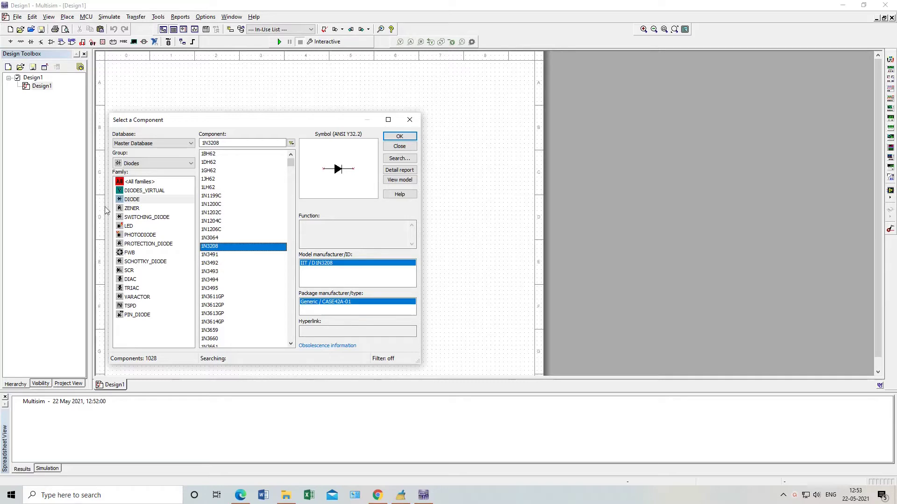
# View the ZENER and SWITCHING_DIODE families and the components of the Transistors group
pyautogui.click(137, 208)
pyautogui.click(139, 217)
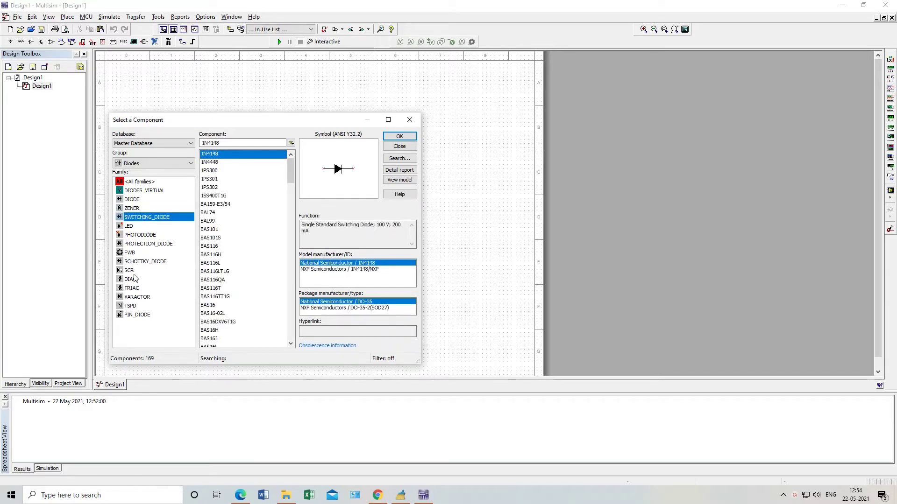
pyautogui.click(154, 163)
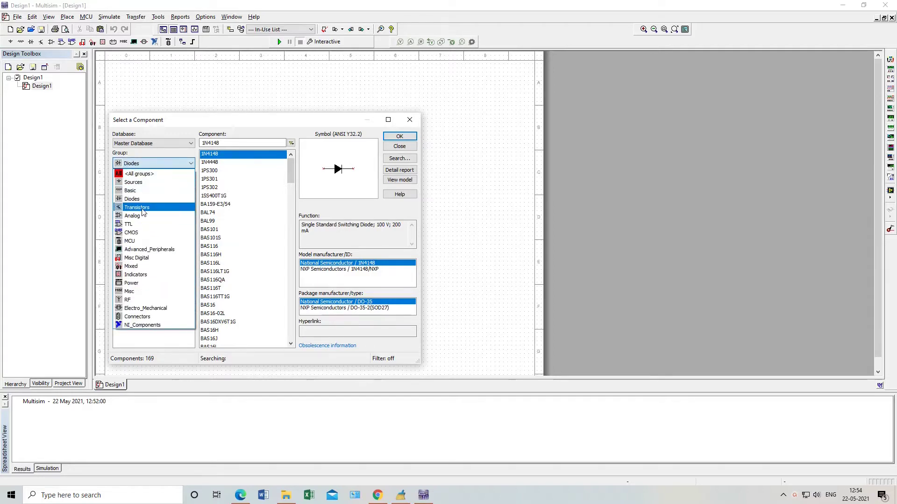
pyautogui.click(140, 207)
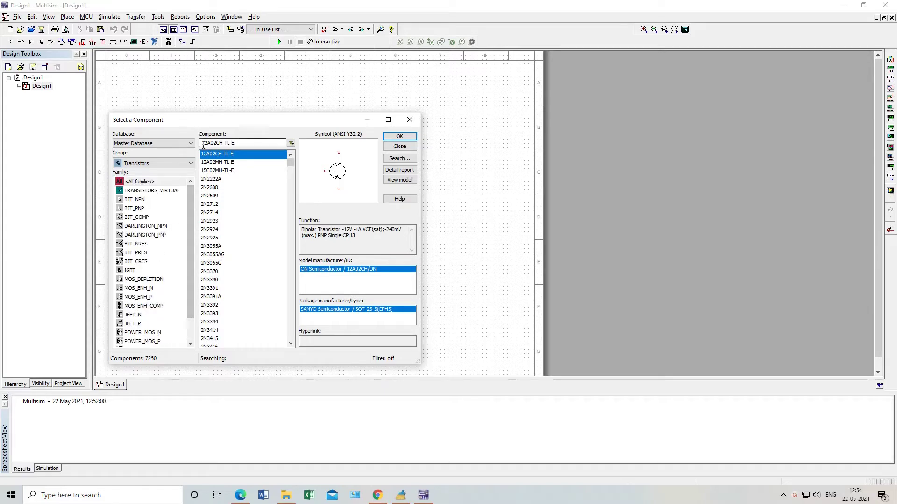
# Browse the Analog group, viewing the 741 in the OPAMP family and the COMPARATOR family
pyautogui.click(182, 164)
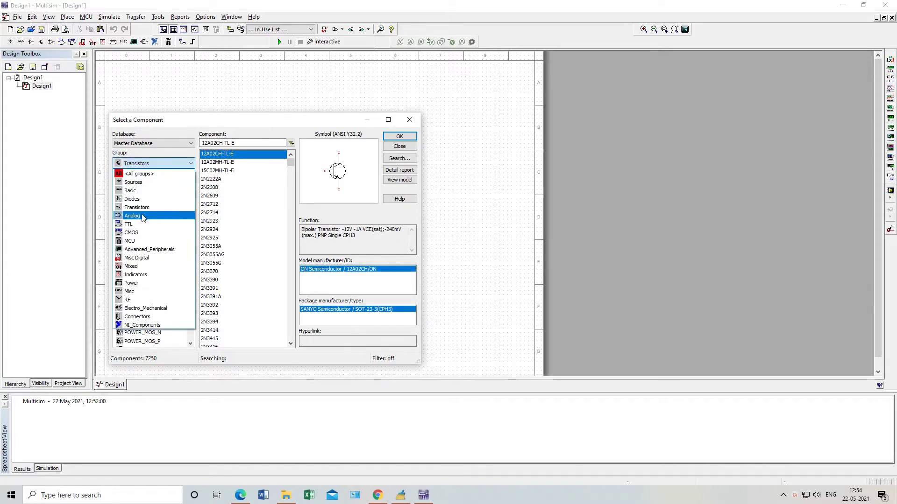
pyautogui.click(143, 216)
pyautogui.click(130, 203)
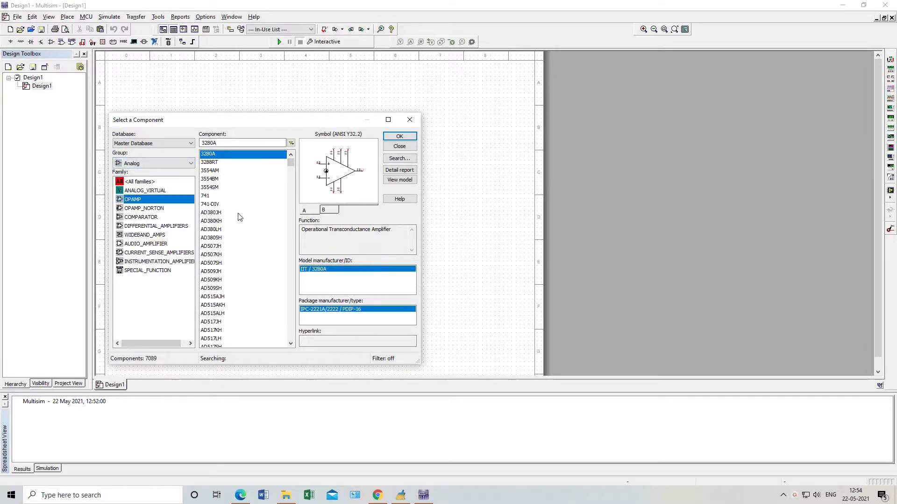
pyautogui.click(208, 197)
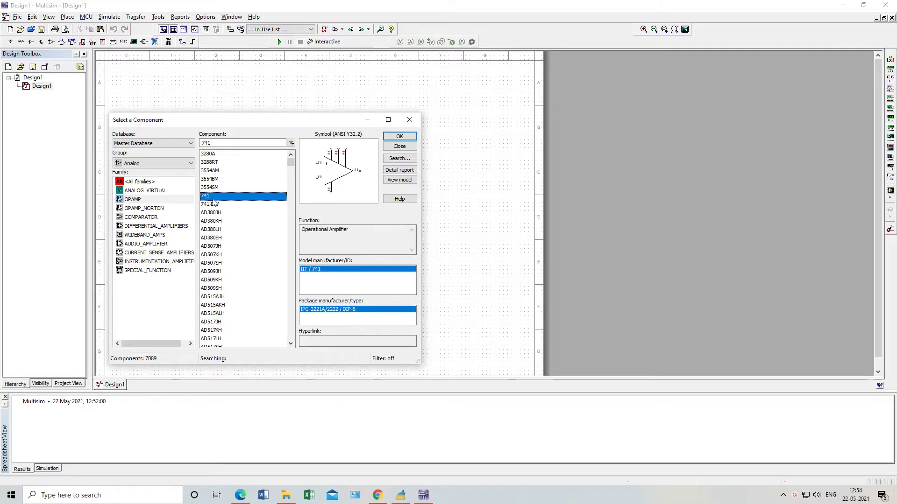
pyautogui.click(148, 218)
# Switch to the TTL group and compare the symbols and functions of the 7407N, 7400N and 7402N
pyautogui.click(154, 163)
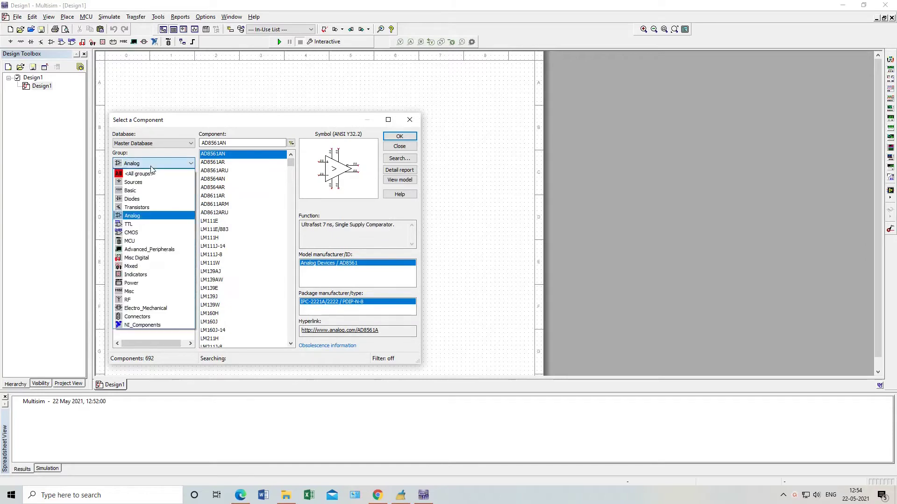
pyautogui.click(135, 225)
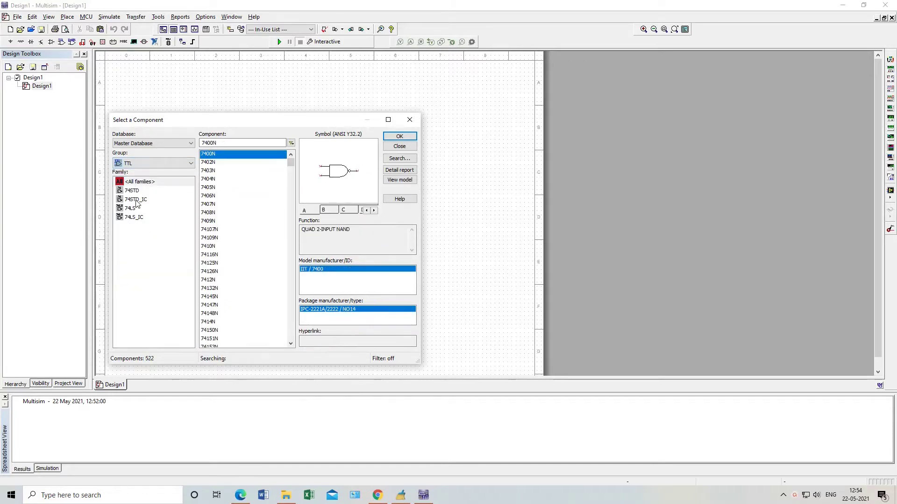
pyautogui.click(214, 205)
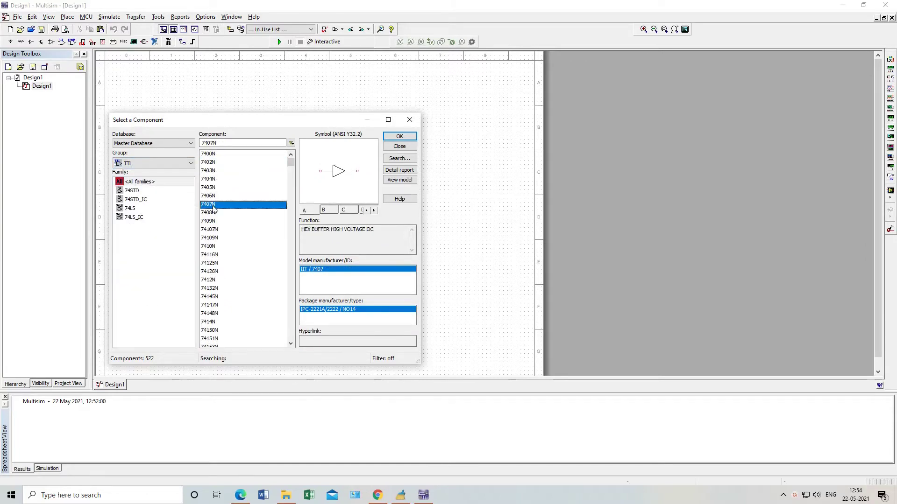
pyautogui.click(210, 157)
pyautogui.click(209, 164)
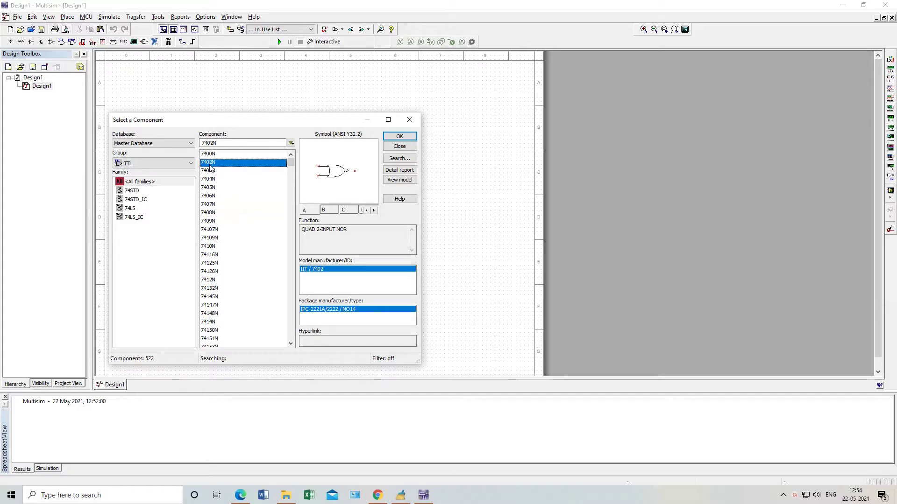
pyautogui.click(210, 155)
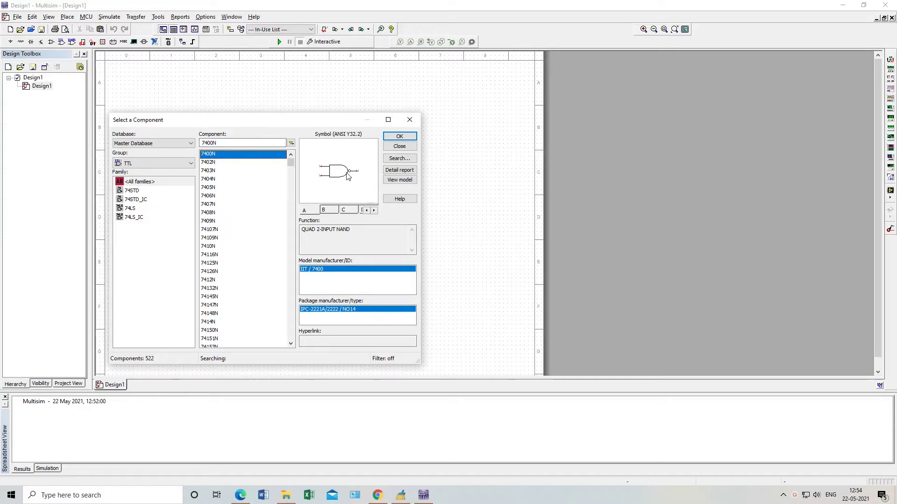
pyautogui.click(207, 163)
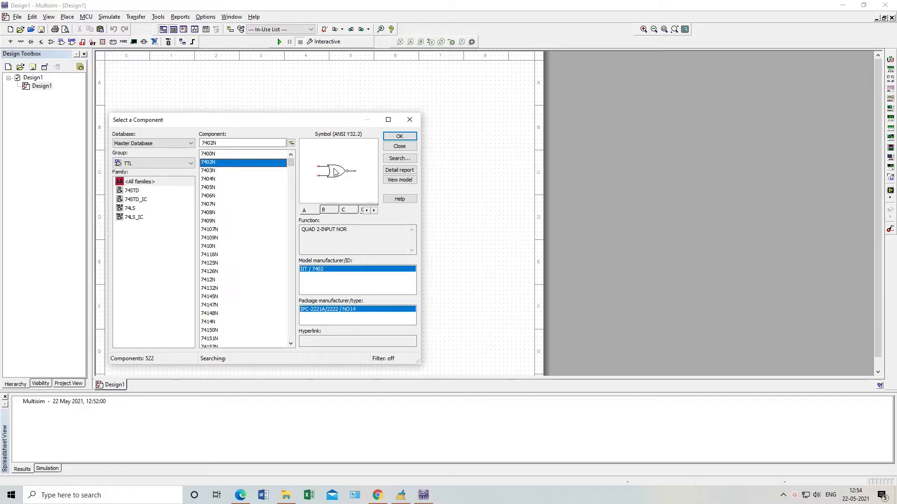
# Examine further TTL parts from 7403N, 7404N, 7405N and 7407N through 74109N, 74116N and 74126N to 74145N
pyautogui.click(208, 172)
pyautogui.click(208, 179)
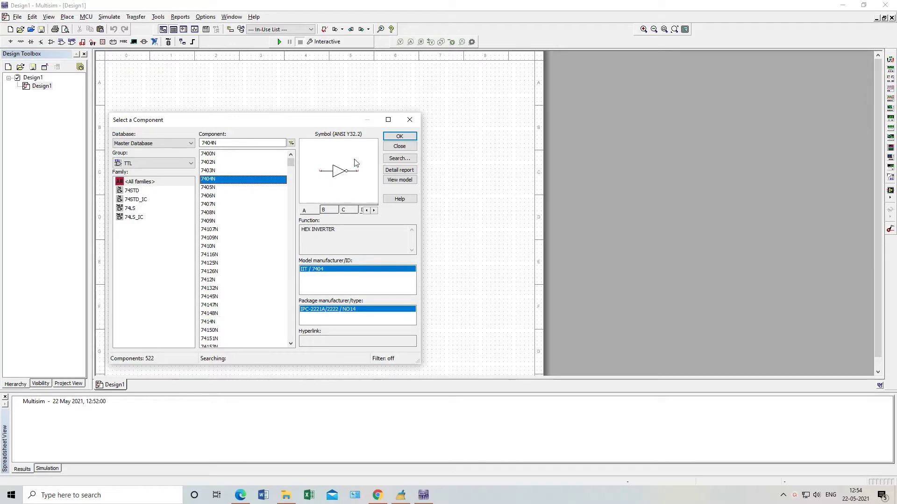
pyautogui.click(210, 188)
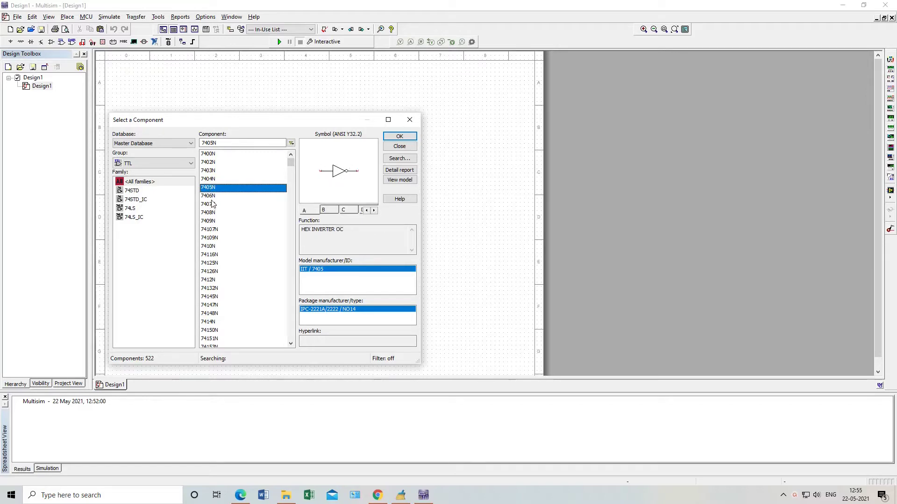
pyautogui.click(210, 205)
pyautogui.click(208, 238)
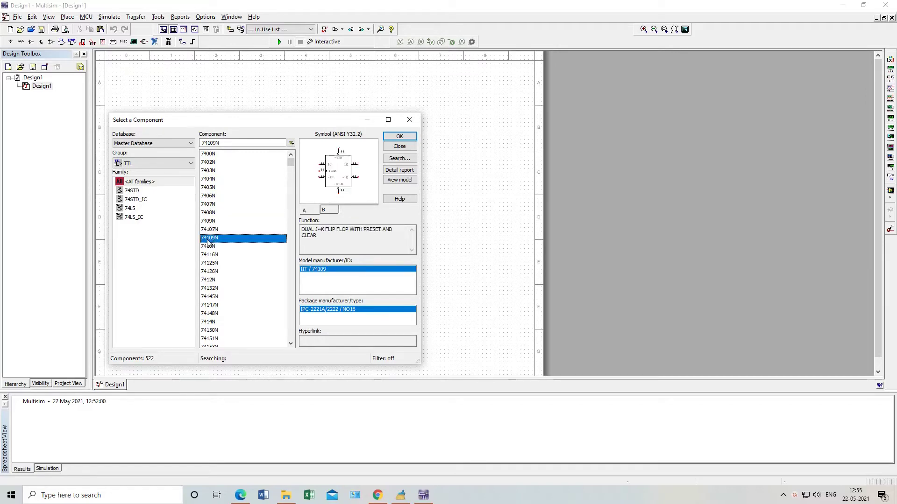
pyautogui.click(211, 255)
pyautogui.click(213, 273)
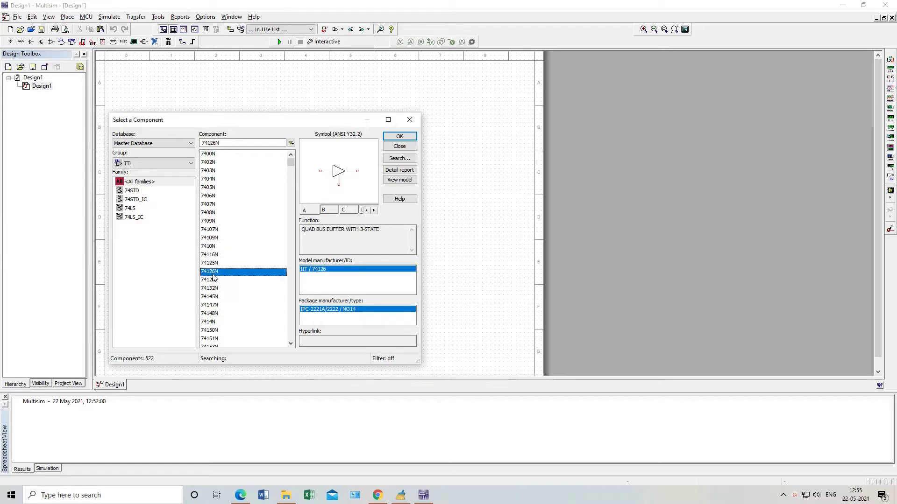
pyautogui.click(211, 297)
# View the components of the CMOS group and the Misc Digital group
pyautogui.click(144, 164)
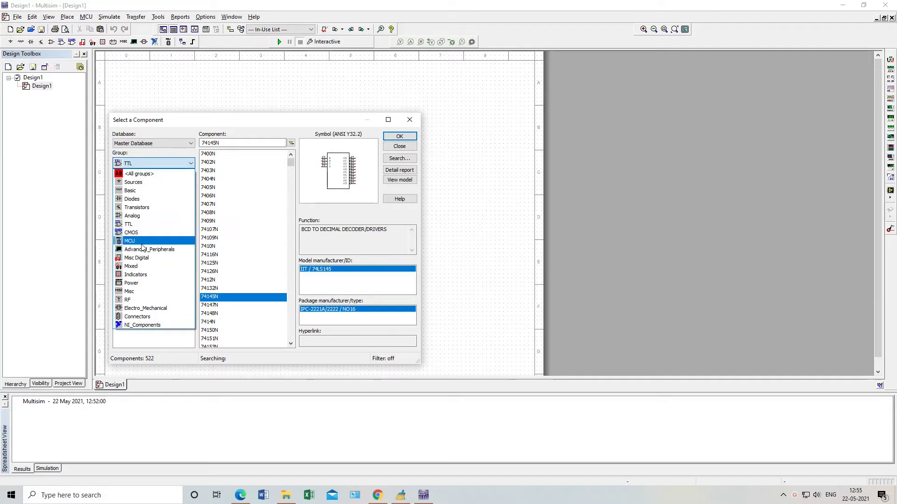
pyautogui.click(139, 233)
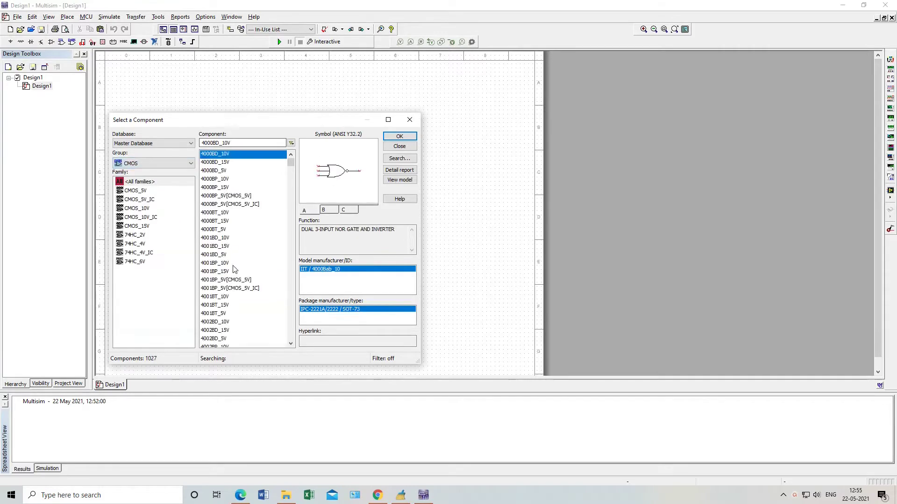
pyautogui.click(143, 161)
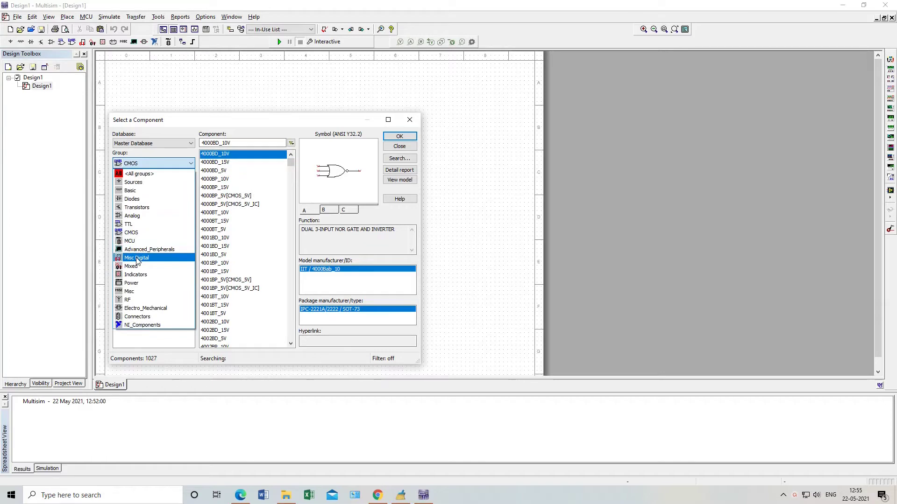
pyautogui.click(138, 259)
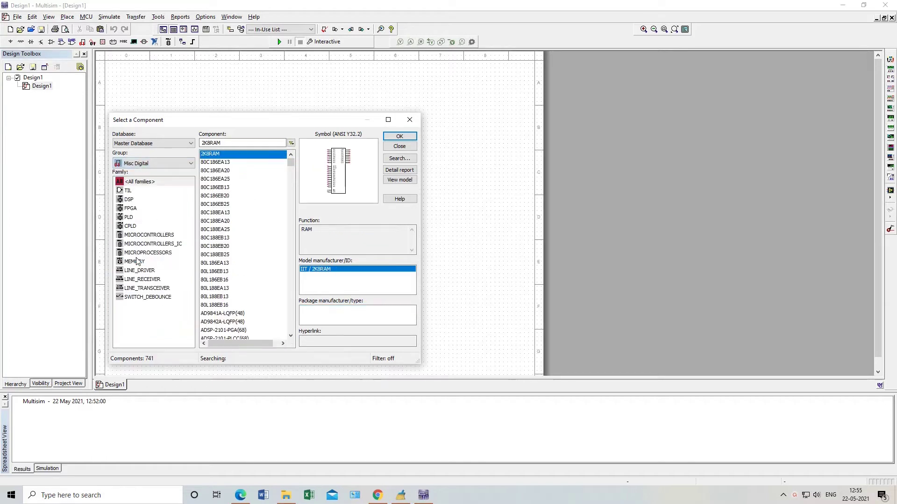
# Open the TIL family and compare the symbols of the AND2 and AND4 gates
pyautogui.click(130, 191)
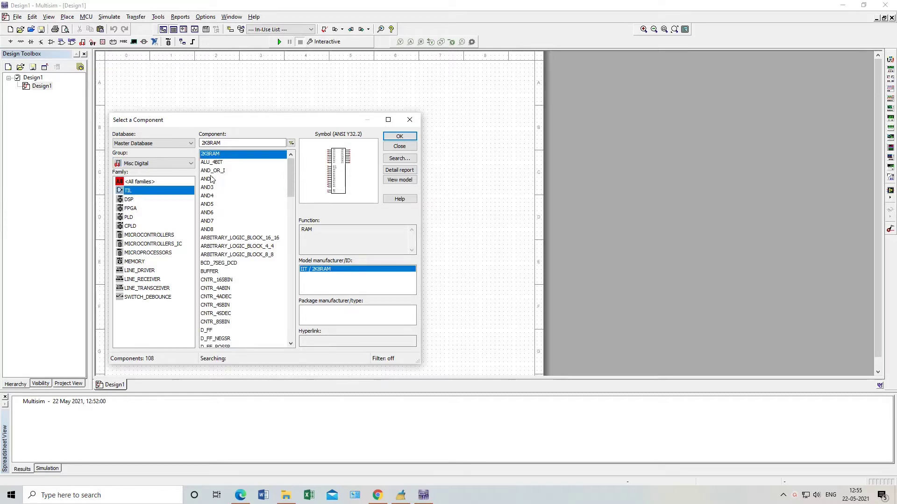
pyautogui.click(211, 180)
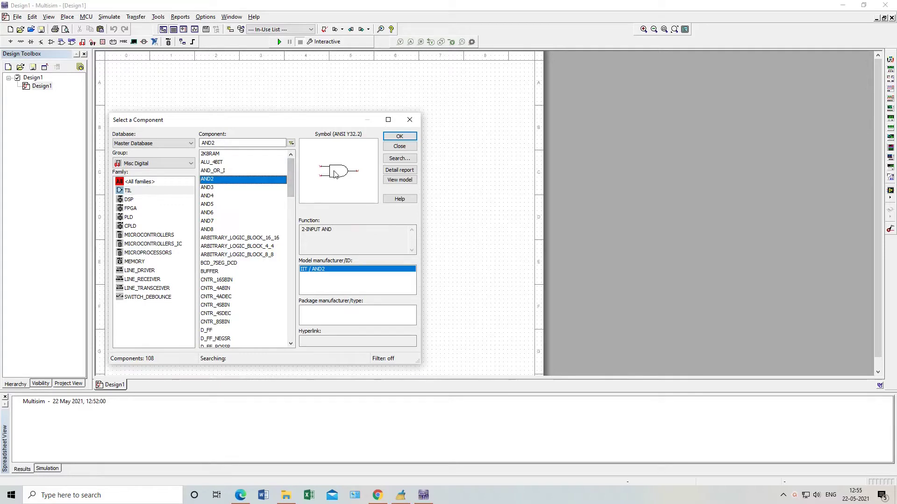
pyautogui.click(206, 197)
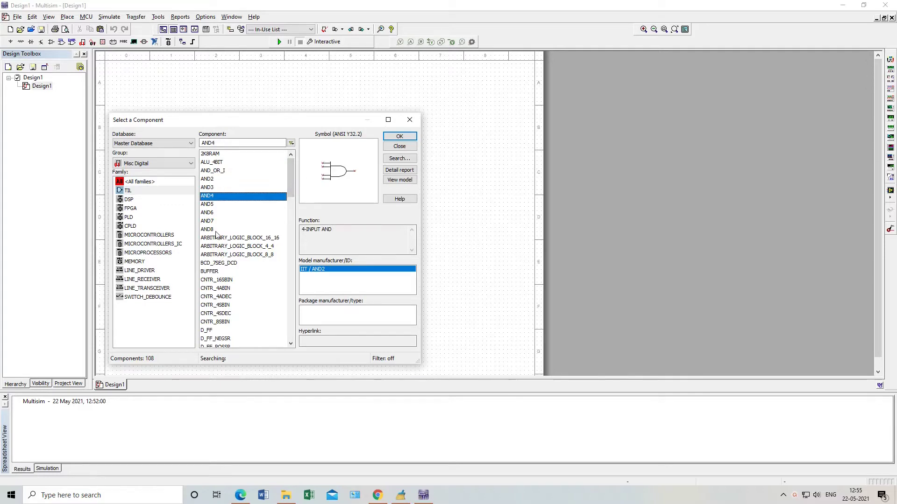
pyautogui.scroll(-4, 216, 235)
pyautogui.scroll(4, 216, 235)
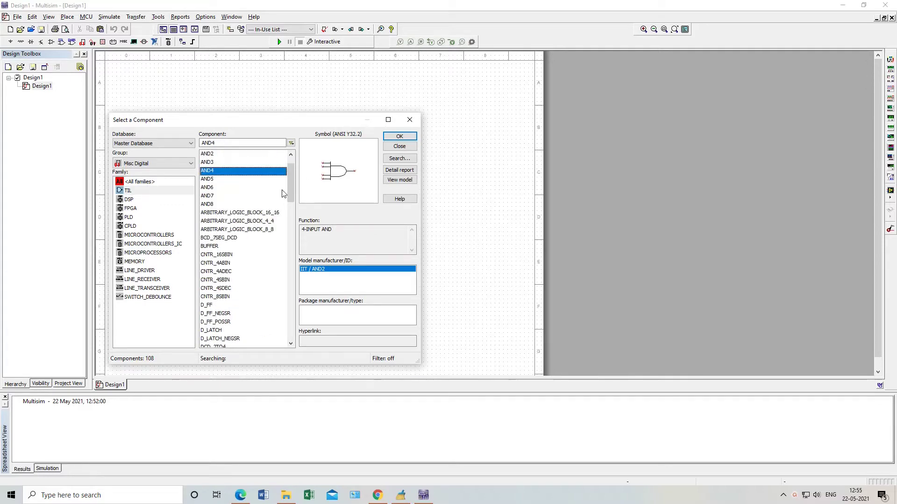
# Examine the BUFFER, BCD_7SEG_DCD, D_FF and D_FF_POSSR parts of the TIL family
pyautogui.moveTo(289, 170); pyautogui.dragTo(288, 196)
pyautogui.click(216, 189)
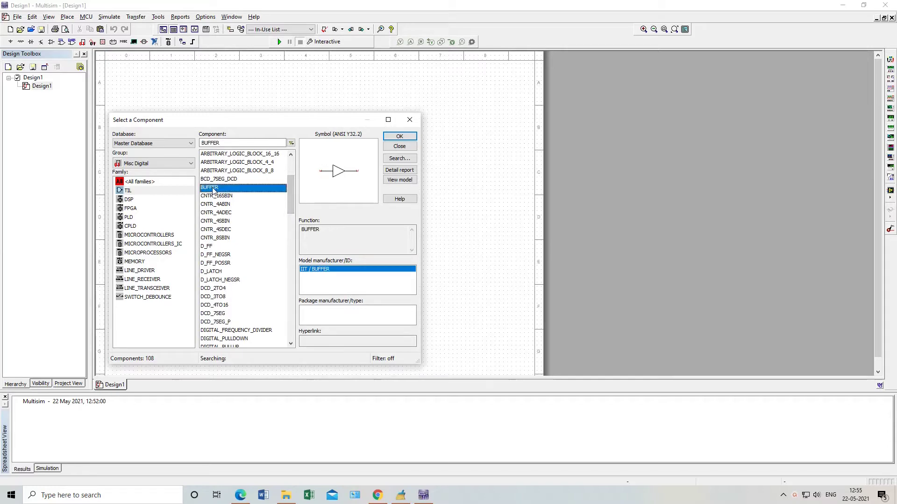
pyautogui.click(214, 180)
pyautogui.click(213, 248)
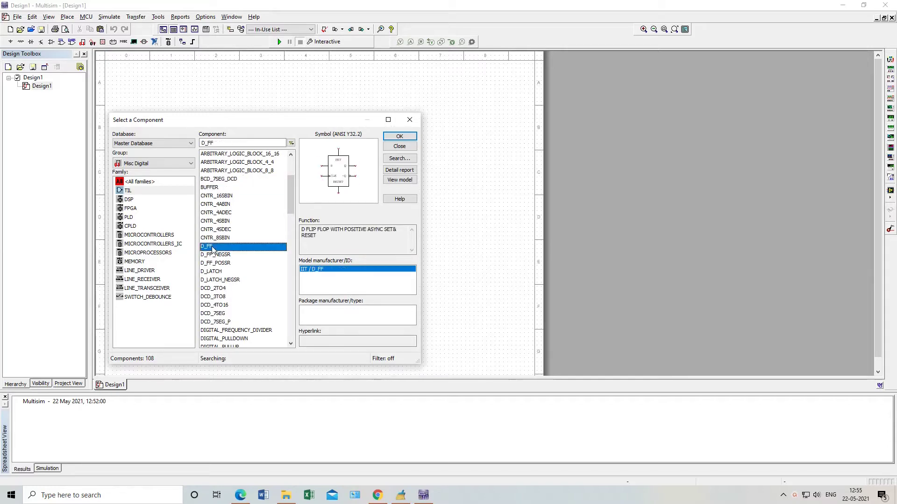
pyautogui.click(217, 263)
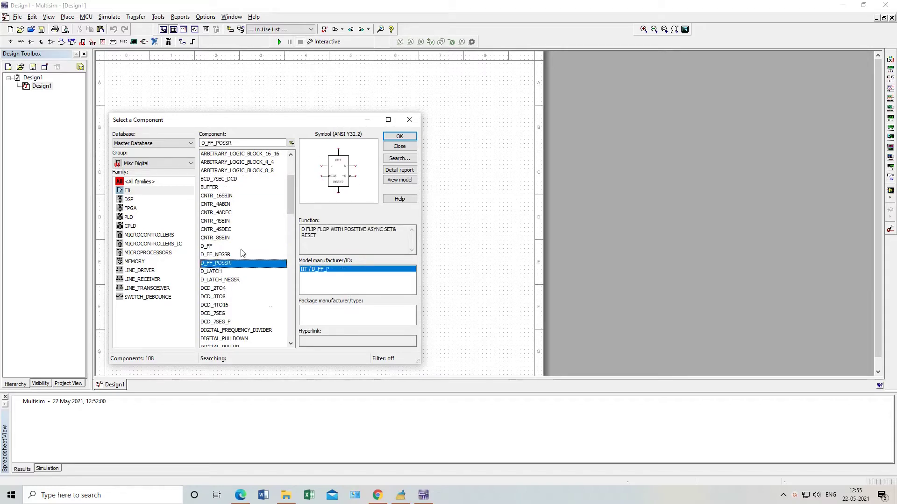
# Examine the DIGITAL_FREQUENCY_DIVIDER, FULL_ADDER, HALF_ADDER and JK_FF parts of the TIL family
pyautogui.scroll(-5, 243, 252)
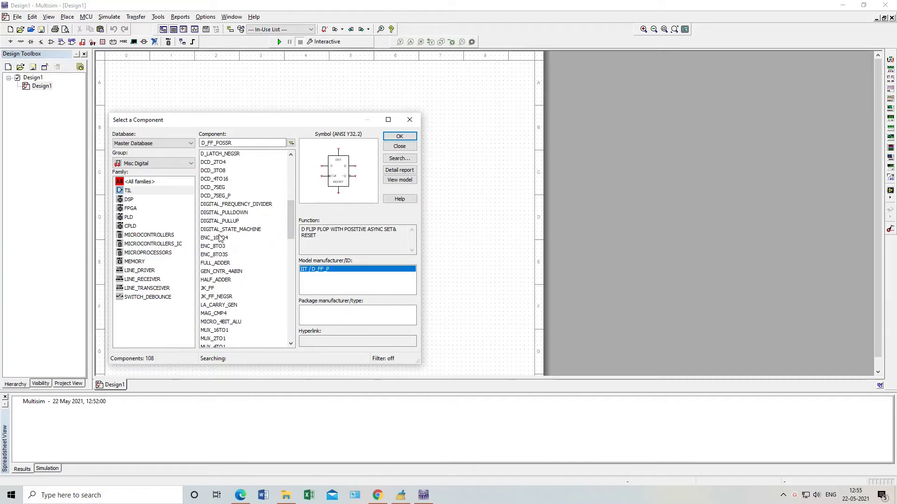
pyautogui.click(213, 206)
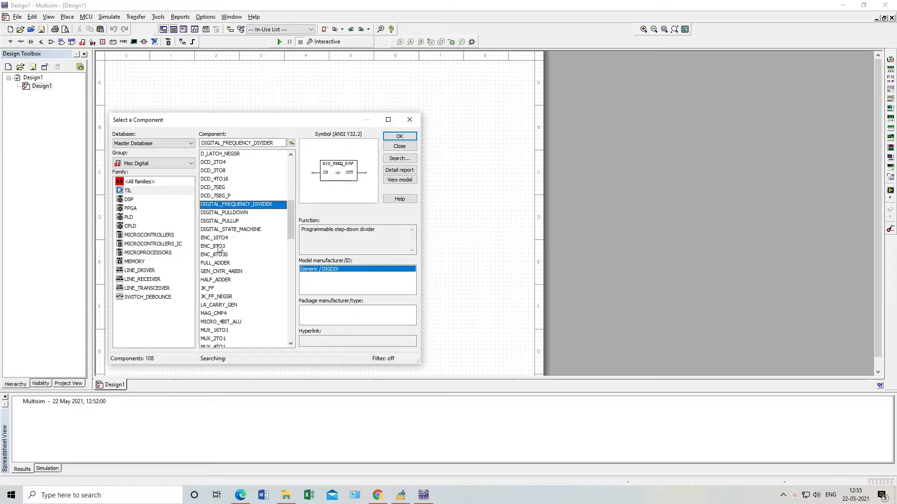
pyautogui.click(217, 264)
pyautogui.click(213, 281)
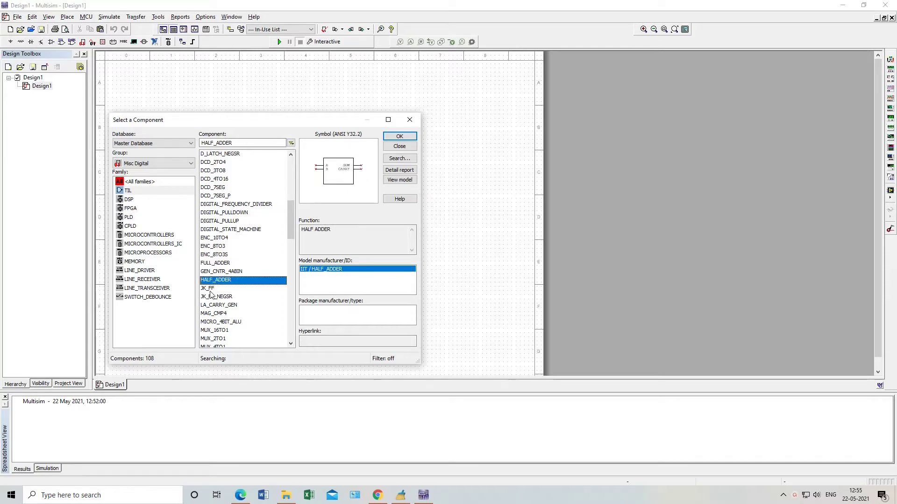
pyautogui.click(211, 289)
# View the LA_CARRY_GEN and MICRO_4BIT_ALU parts of the TIL family
pyautogui.moveTo(289, 230); pyautogui.dragTo(290, 246)
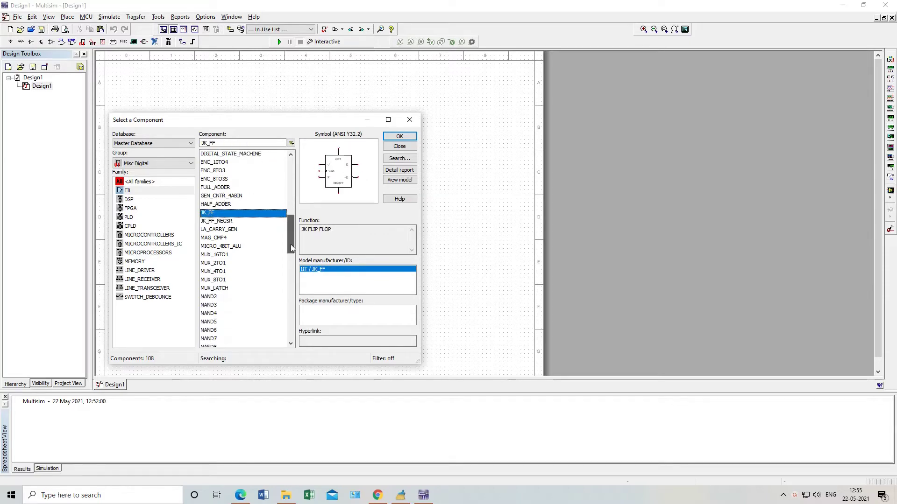
pyautogui.click(221, 230)
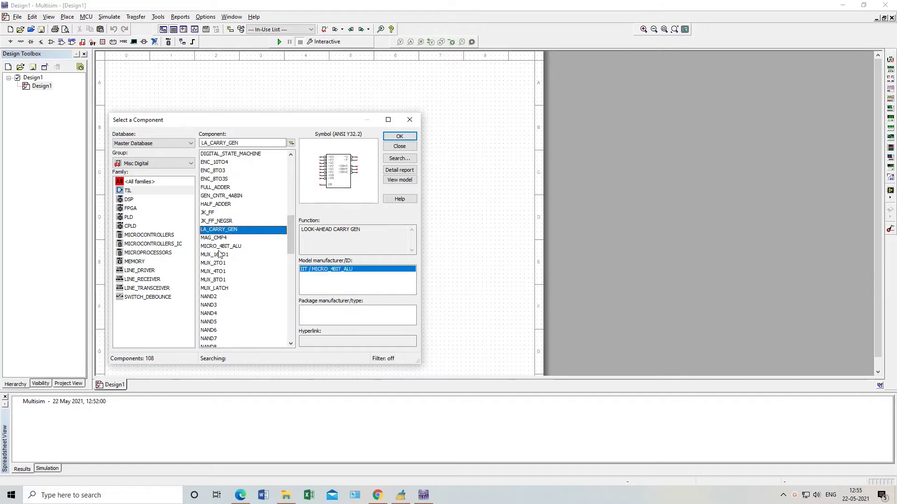
pyautogui.click(220, 248)
# Compare the symbols and functions of the NAND2, NAND4, NOR3, XNOR4 and XOR4 gates
pyautogui.click(214, 297)
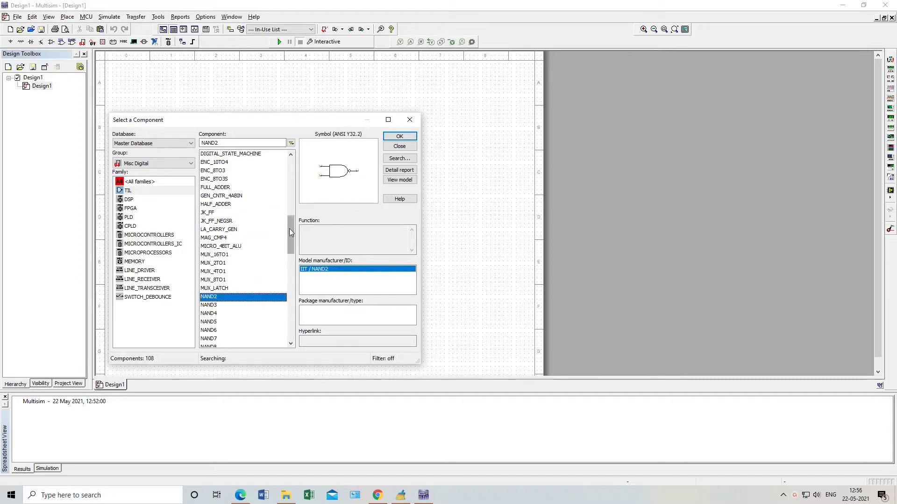
pyautogui.moveTo(290, 228); pyautogui.dragTo(290, 250)
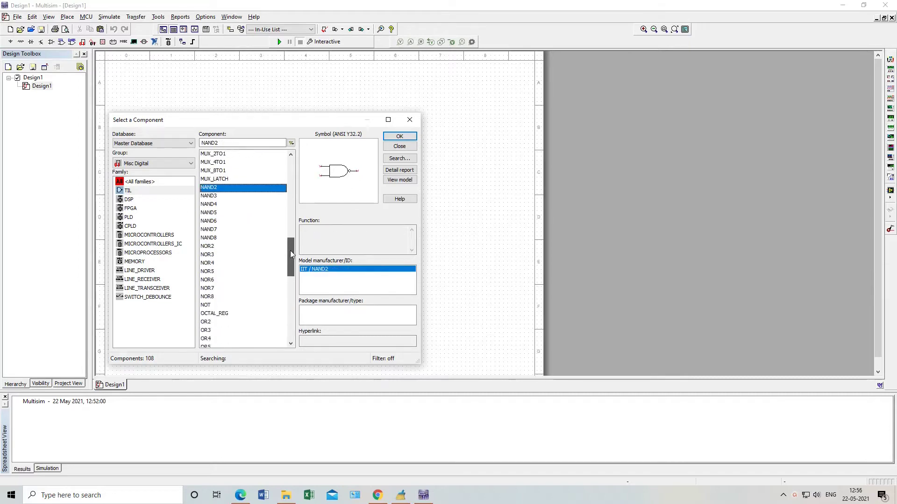
pyautogui.click(211, 206)
pyautogui.click(213, 254)
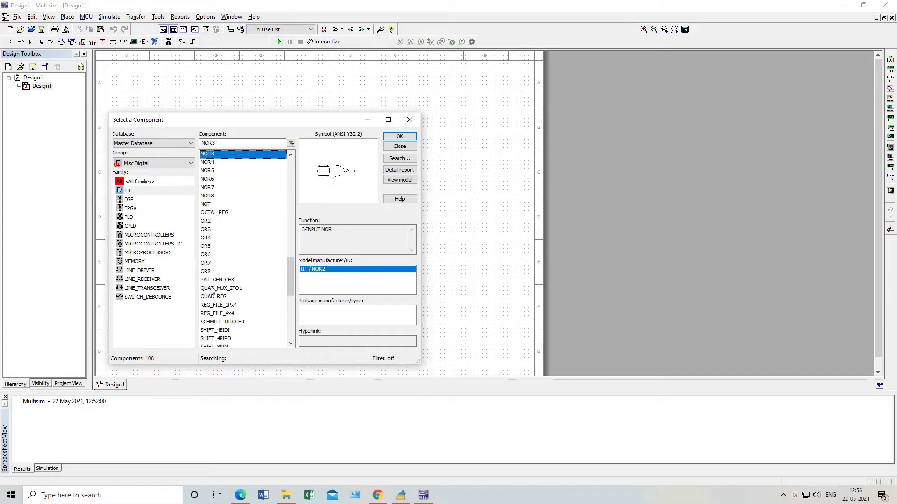
pyautogui.scroll(-6, 207, 310)
pyautogui.click(213, 314)
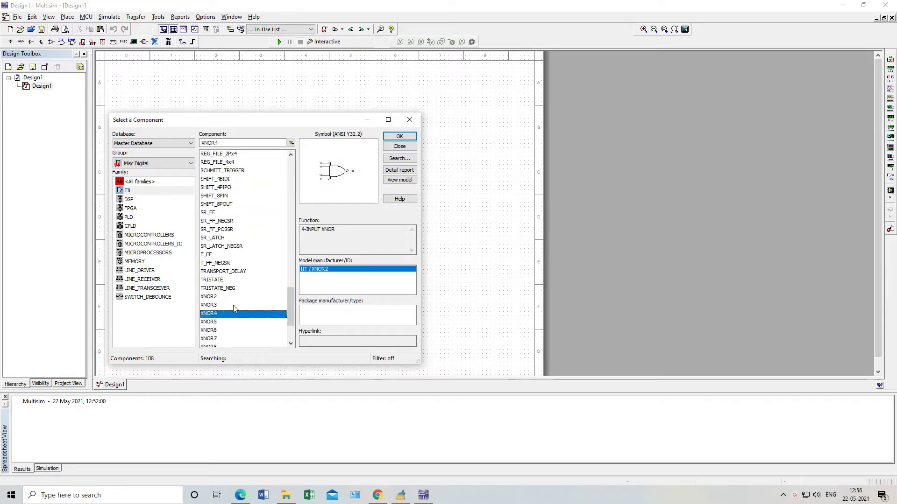
pyautogui.scroll(-3, 235, 309)
pyautogui.click(208, 306)
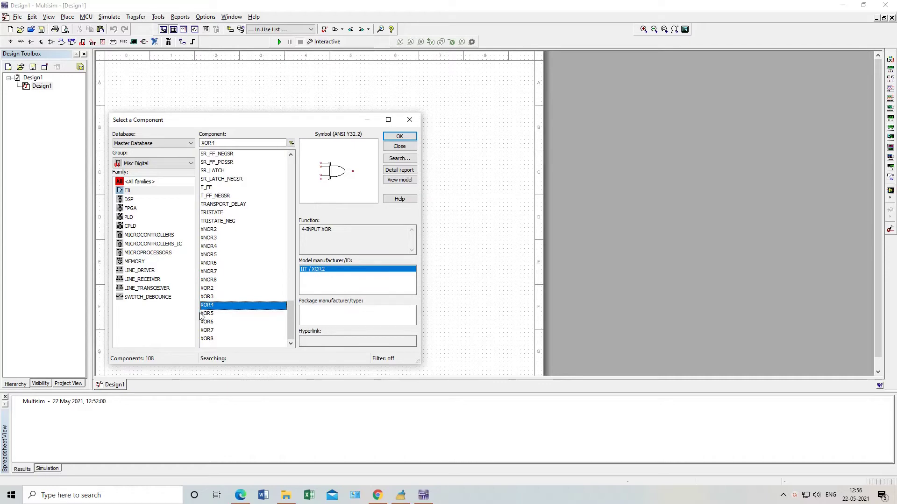
# View the SR_LATCH_NEGSR and SR_LATCH parts, and look back through the multiplexer and NAND entries
pyautogui.scroll(3, 244, 254)
pyautogui.click(218, 255)
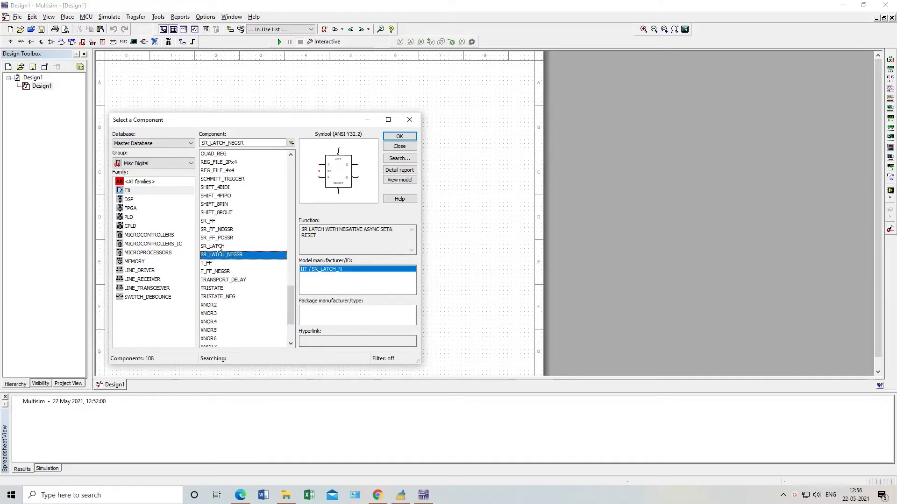
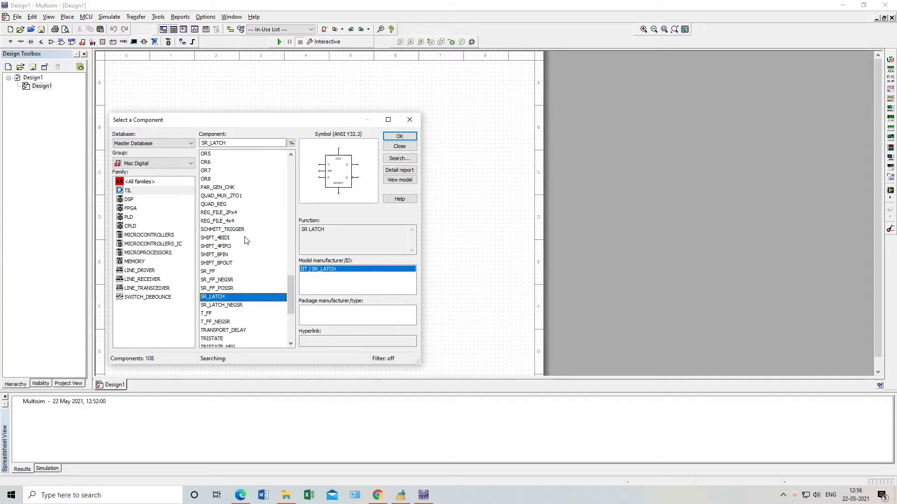
pyautogui.scroll(1, 232, 224)
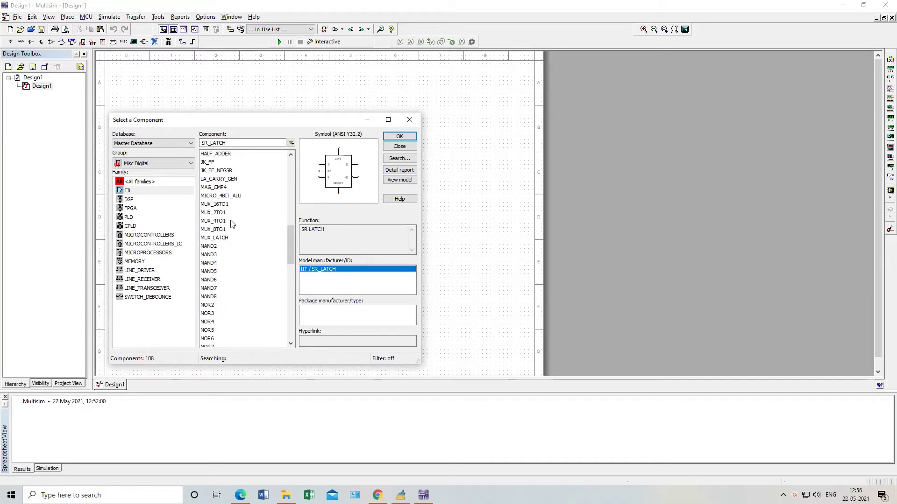
# Search all component groups for 7400 and place section A of a new 7400N in the upper middle of the sheet
pyautogui.click(153, 164)
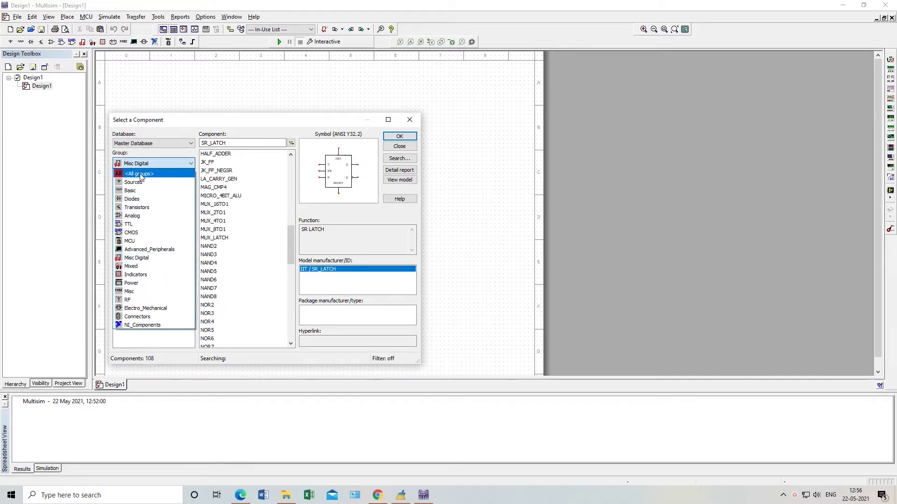
pyautogui.click(140, 175)
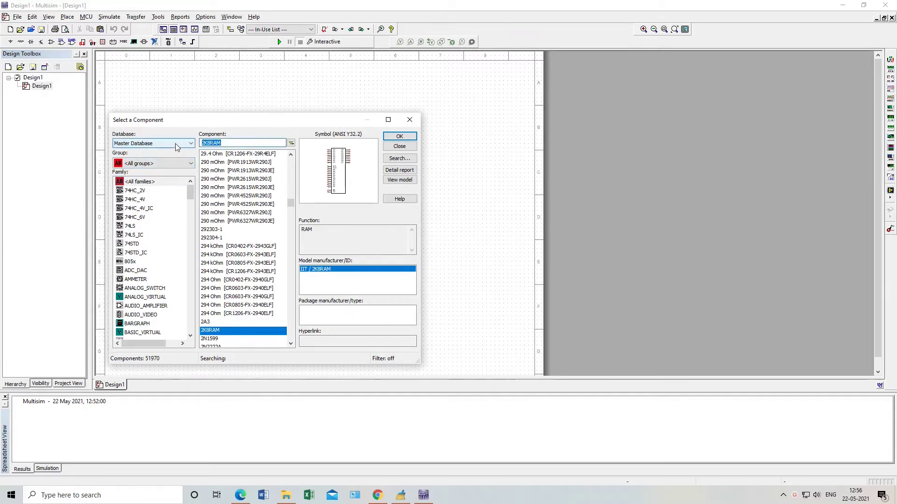
pyautogui.write('7400')
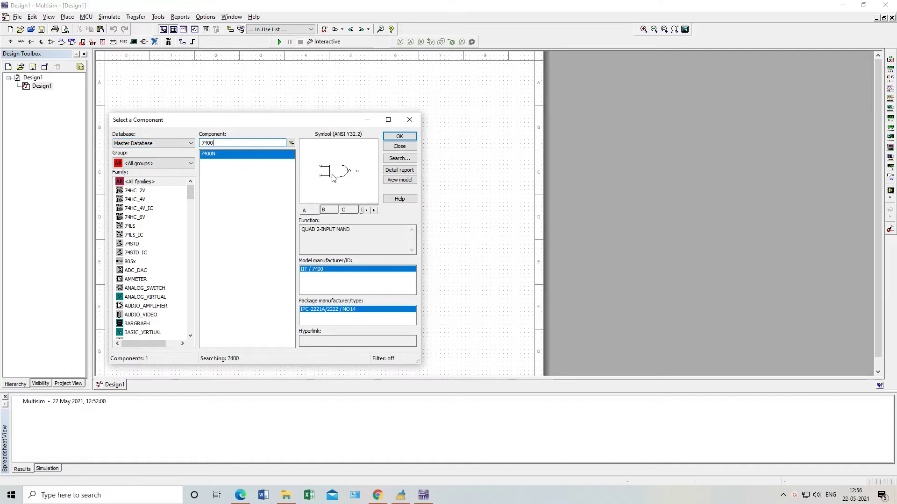
pyautogui.click(413, 135)
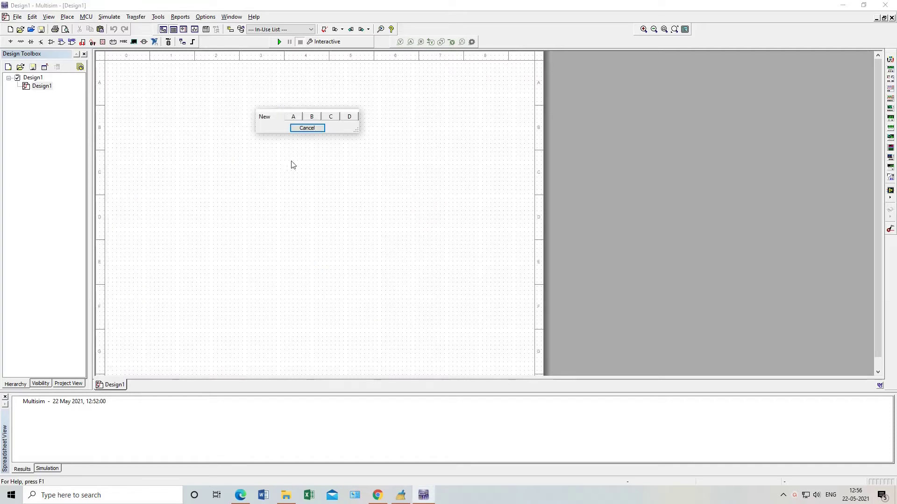
pyautogui.click(294, 118)
pyautogui.press('Escape')
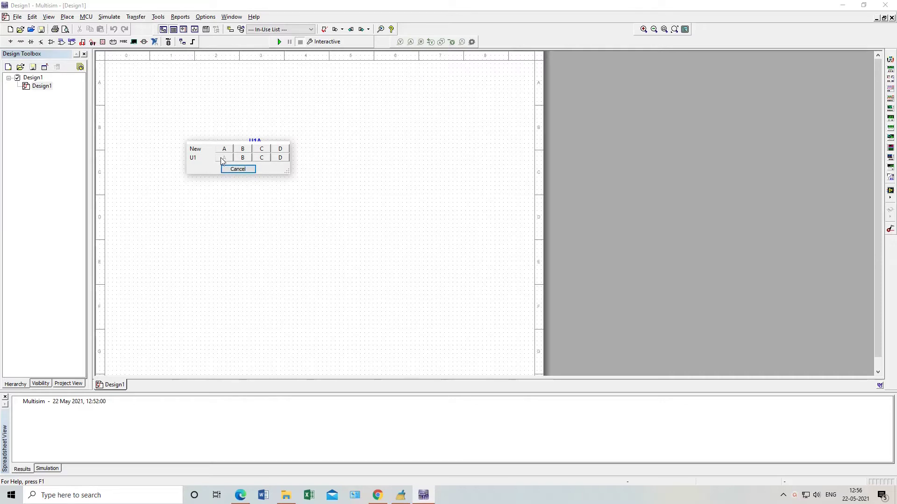
pyautogui.click(237, 169)
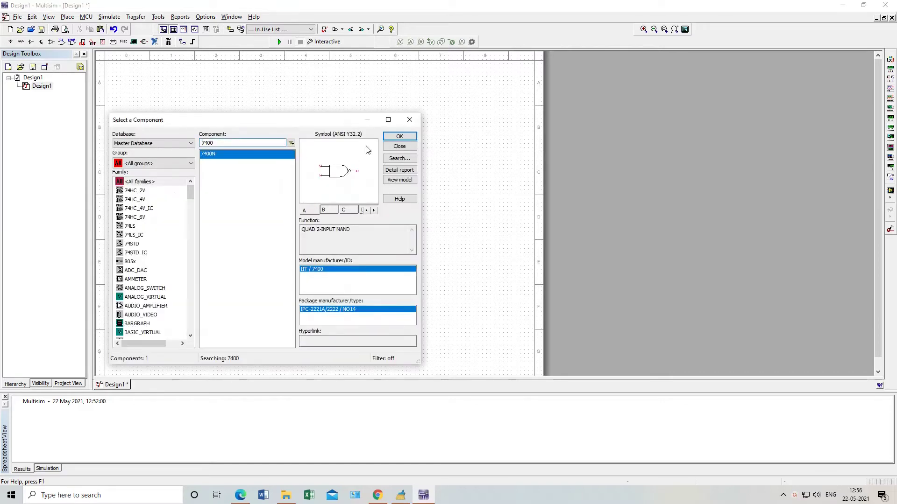
# Search the components for Nand and place a NAND2 gate on the sheet below the 7400N gate
pyautogui.moveTo(229, 142); pyautogui.dragTo(200, 143)
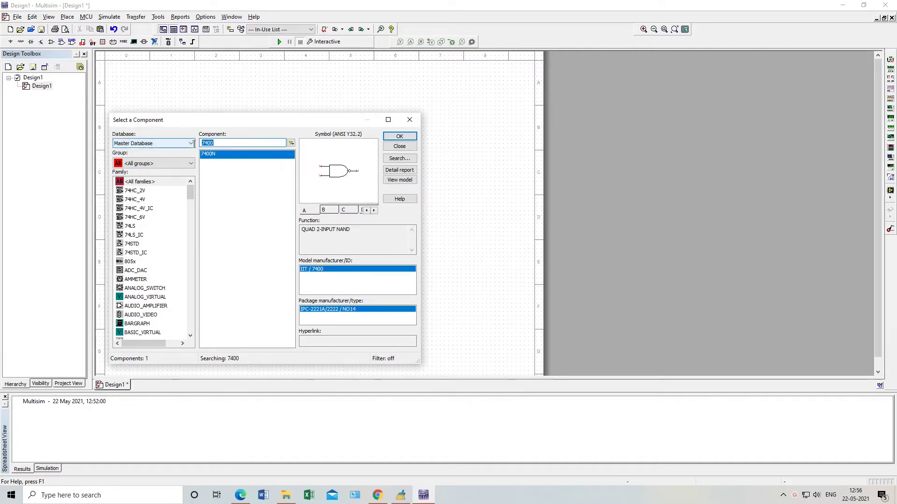
pyautogui.write('Nand')
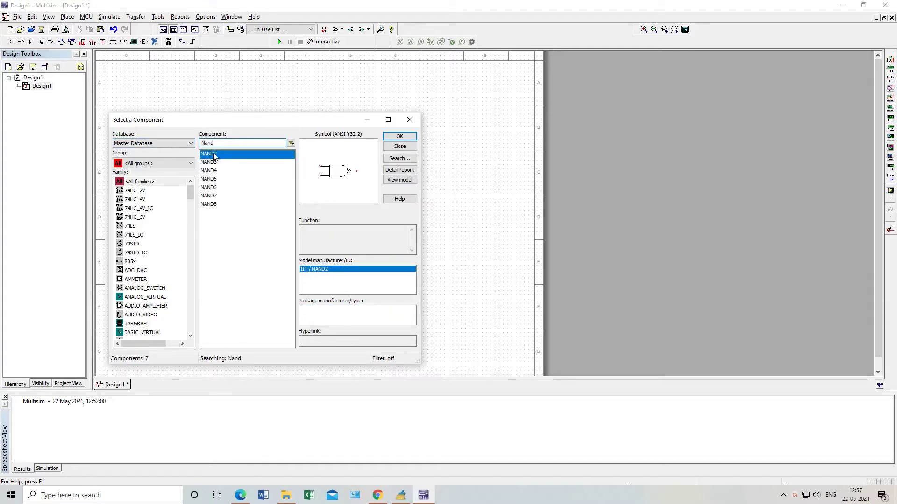
pyautogui.click(399, 135)
pyautogui.click(242, 212)
pyautogui.moveTo(224, 142); pyautogui.dragTo(198, 145)
# Switch to Digital Design Manual.pdf in Microsoft Edge and highlight the aim of the basic gates experiment
pyautogui.click(240, 495)
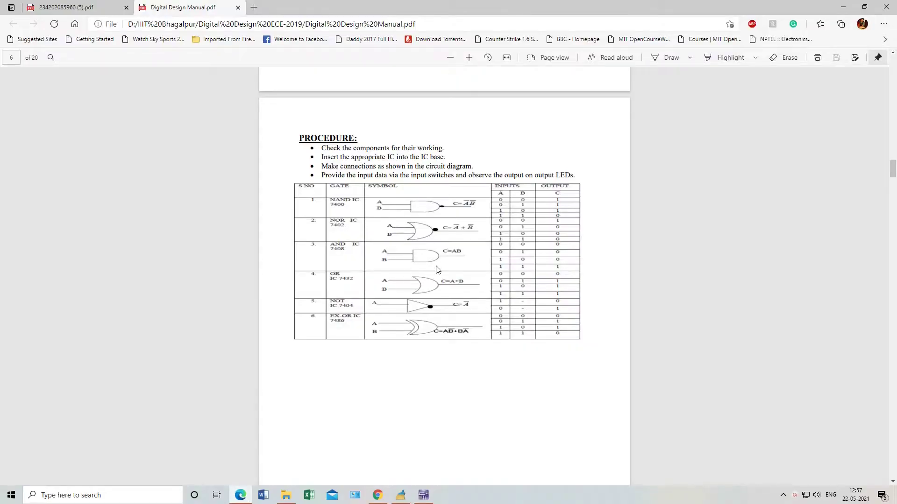
pyautogui.scroll(15, 437, 270)
pyautogui.scroll(-5, 443, 256)
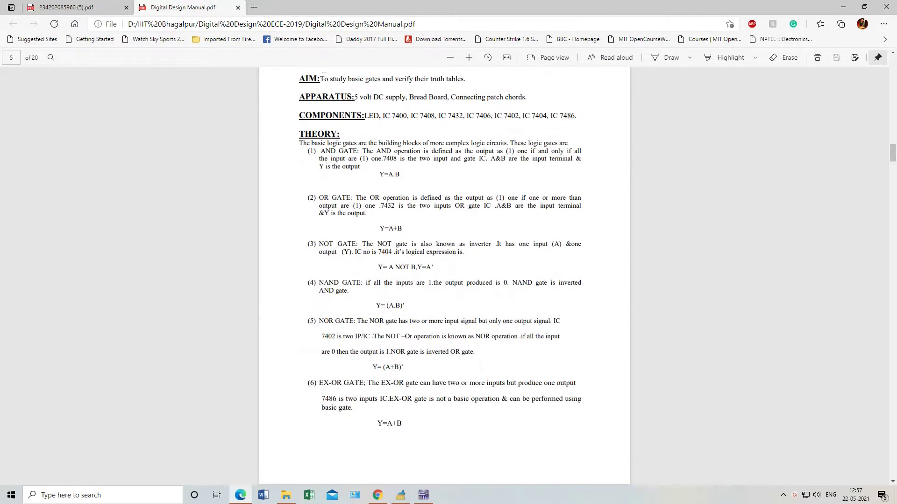
pyautogui.moveTo(327, 78); pyautogui.dragTo(469, 81)
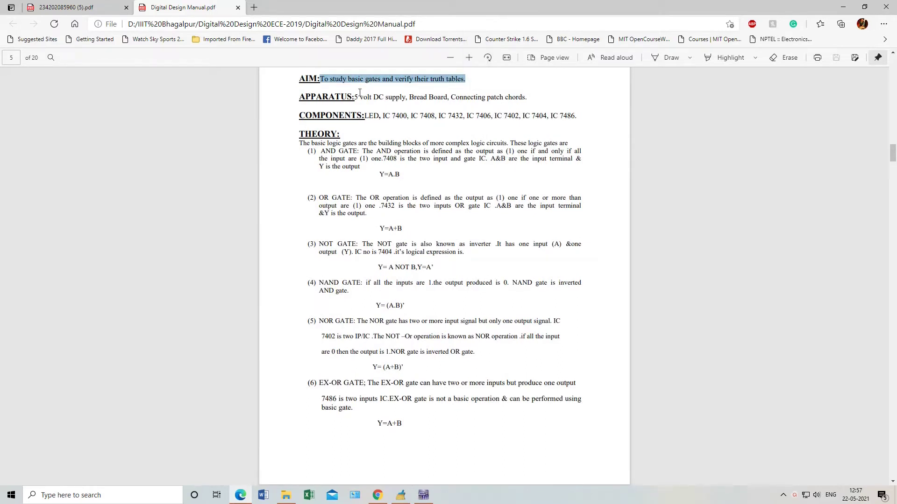
# Highlight the experiment's apparatus list, its individual items and the IC numbers in the components list
pyautogui.moveTo(354, 96); pyautogui.dragTo(528, 97)
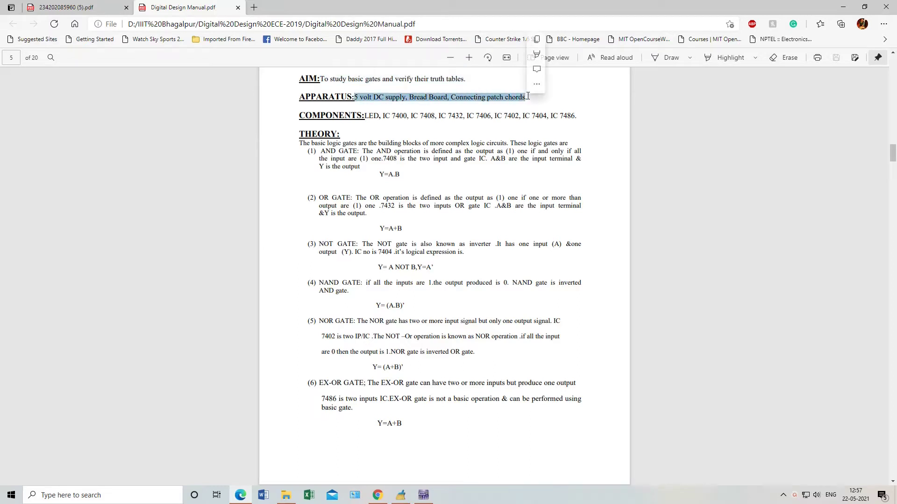
pyautogui.click(365, 96)
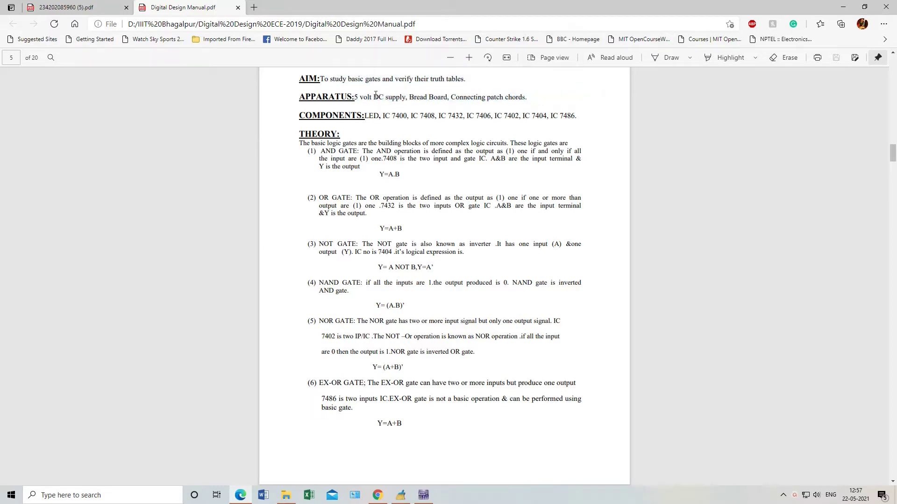
pyautogui.moveTo(405, 98); pyautogui.dragTo(355, 98)
pyautogui.click(394, 130)
pyautogui.moveTo(411, 97); pyautogui.dragTo(532, 96)
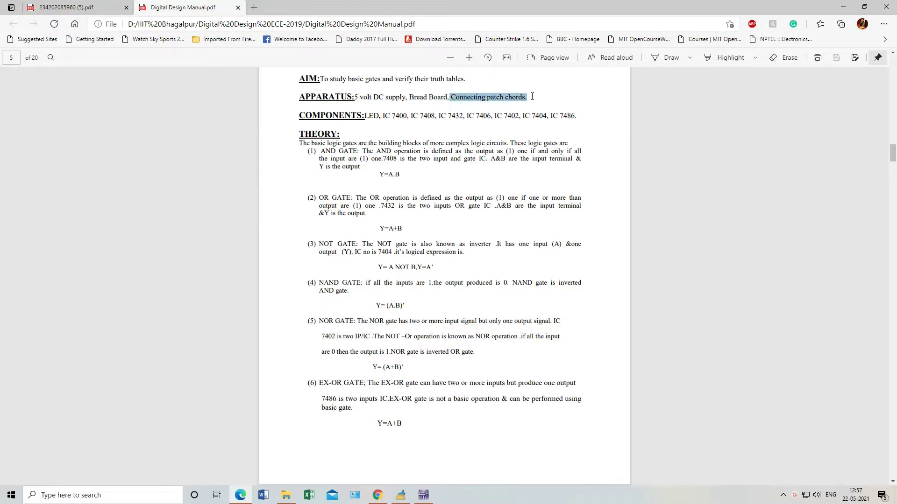
pyautogui.click(530, 97)
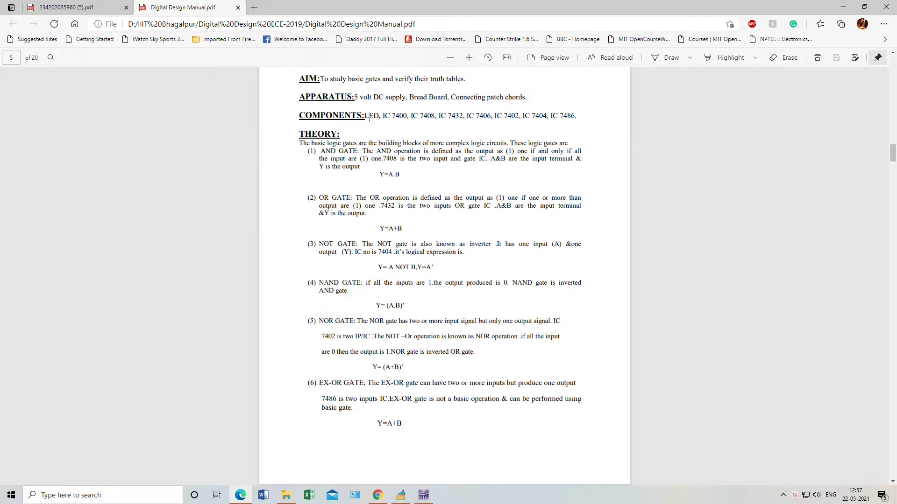
pyautogui.moveTo(382, 117); pyautogui.dragTo(577, 115)
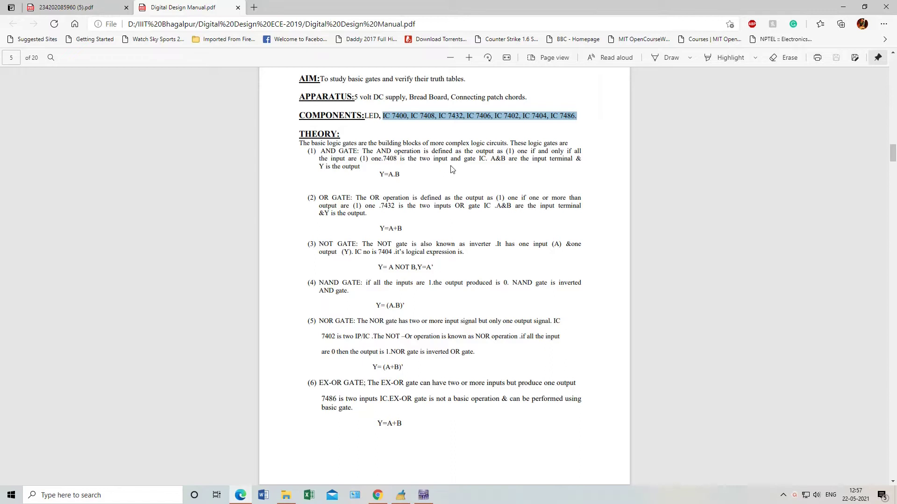
# Read the theory of the six basic gates, highlighting the AND gate description and the gates' Boolean expressions
pyautogui.moveTo(322, 152); pyautogui.dragTo(366, 171)
pyautogui.click(387, 182)
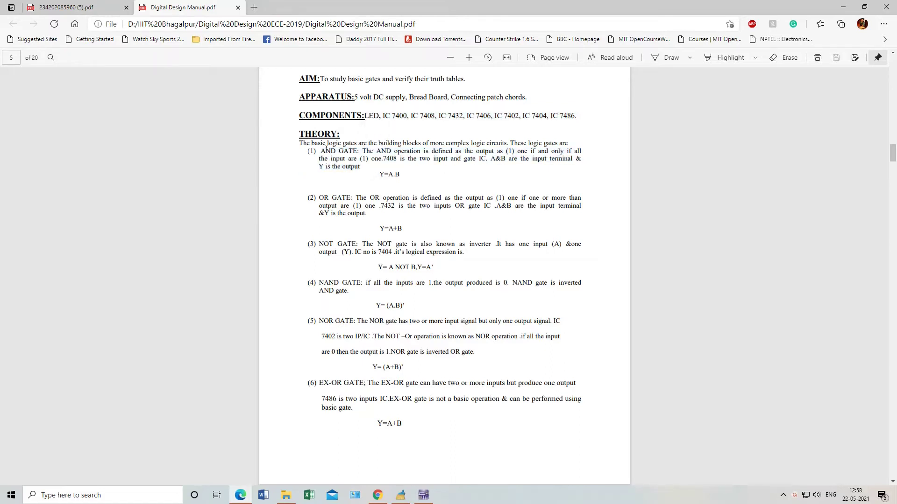
pyautogui.doubleClick(391, 170)
pyautogui.doubleClick(390, 229)
pyautogui.scroll(-1, 398, 287)
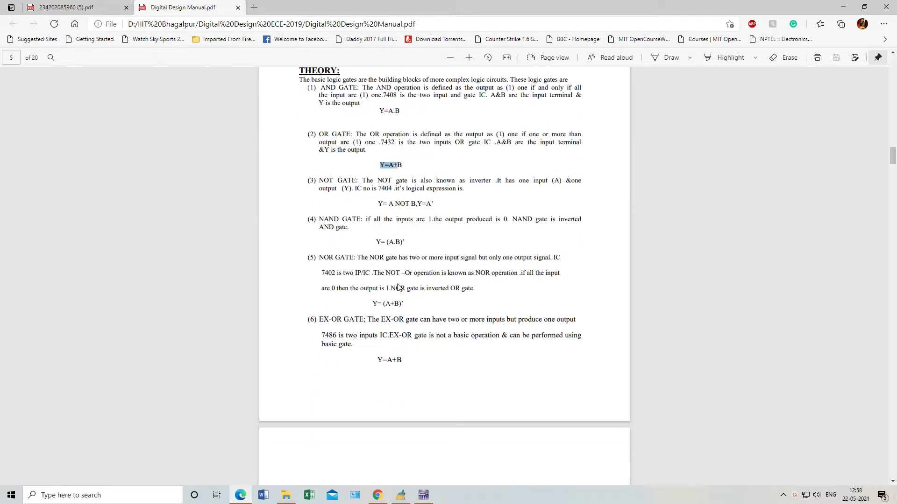
pyautogui.moveTo(378, 201); pyautogui.dragTo(434, 203)
pyautogui.moveTo(376, 240); pyautogui.dragTo(421, 246)
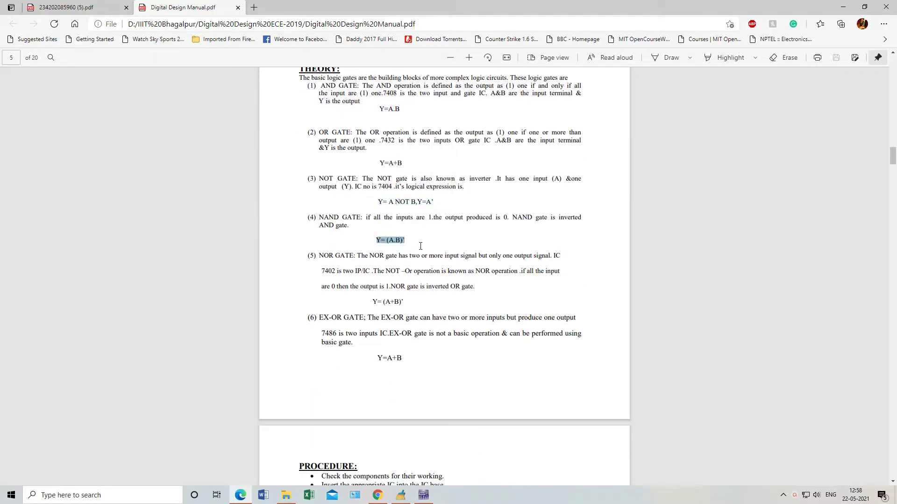
pyautogui.moveTo(373, 301); pyautogui.dragTo(405, 303)
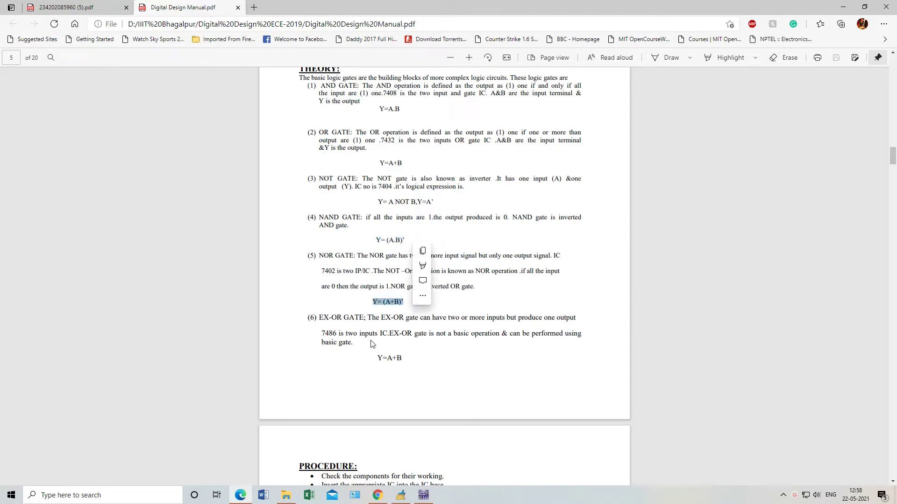
pyautogui.moveTo(377, 358); pyautogui.dragTo(403, 359)
pyautogui.click(404, 359)
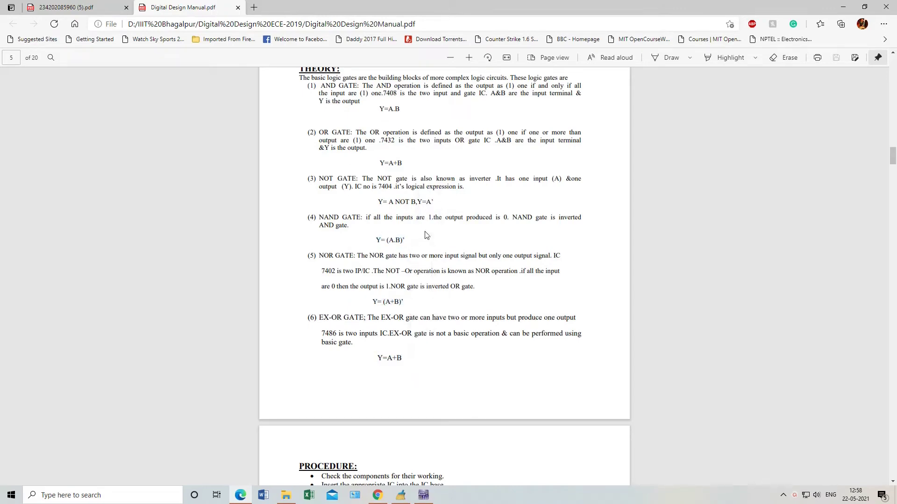
# Go to the Procedure section on page 6, highlight its instructions and examine the gate symbols and truth tables
pyautogui.scroll(-8, 426, 235)
pyautogui.scroll(5, 426, 235)
pyautogui.scroll(-4, 426, 232)
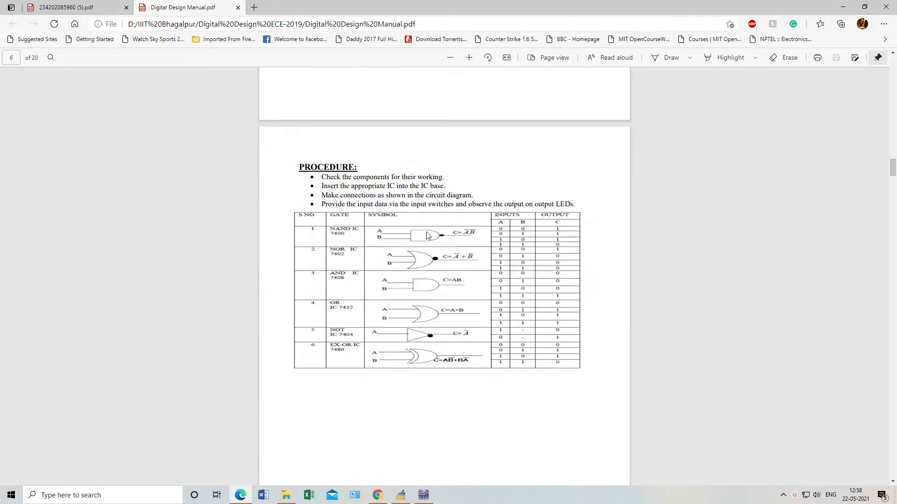
pyautogui.moveTo(323, 151); pyautogui.dragTo(560, 177)
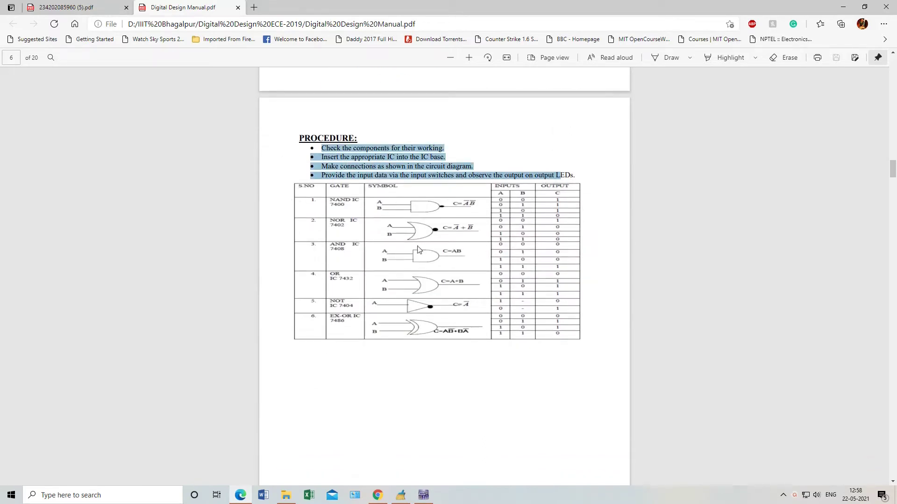
pyautogui.click(342, 211)
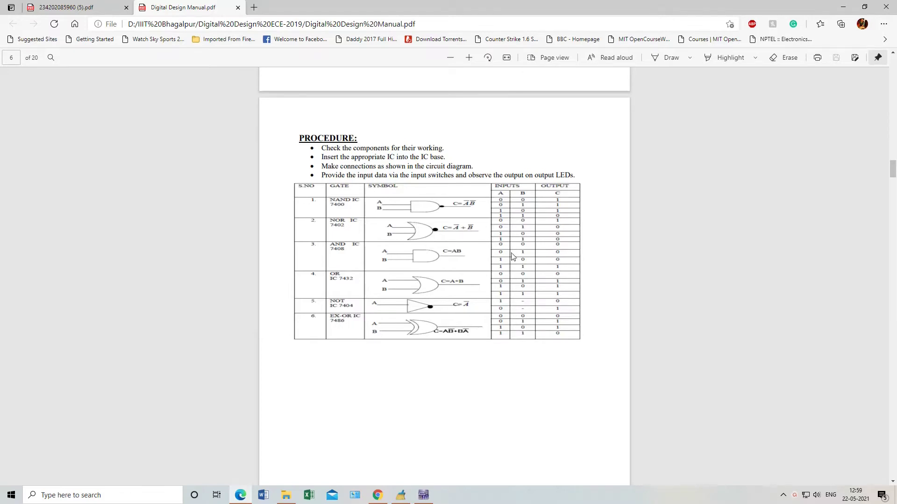
# Examine the pin diagrams of the 7408, 7432, 7400, 7402, 7486 and 747266 gate ICs on page 7
pyautogui.scroll(-10, 429, 287)
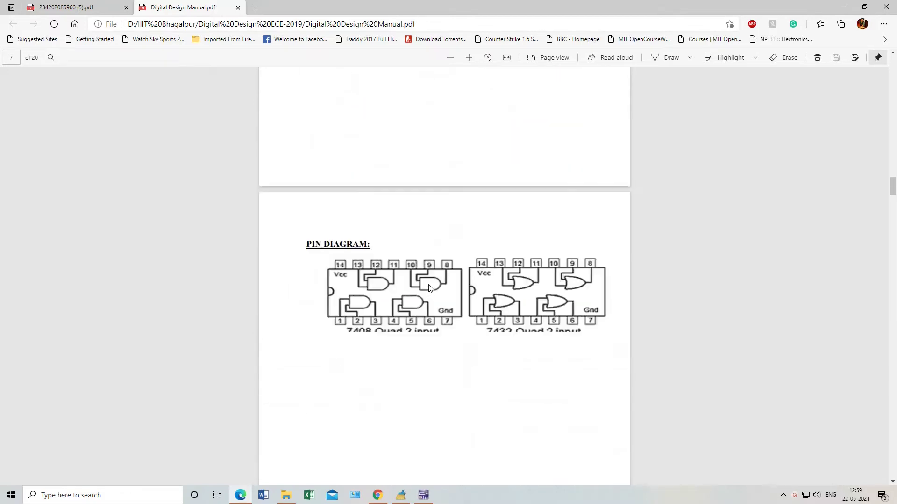
pyautogui.scroll(2, 429, 287)
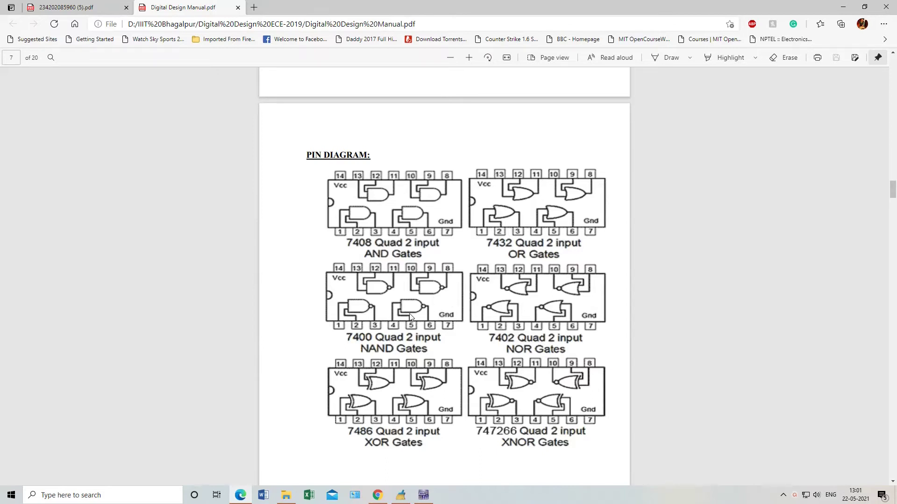
pyautogui.scroll(-4, 408, 312)
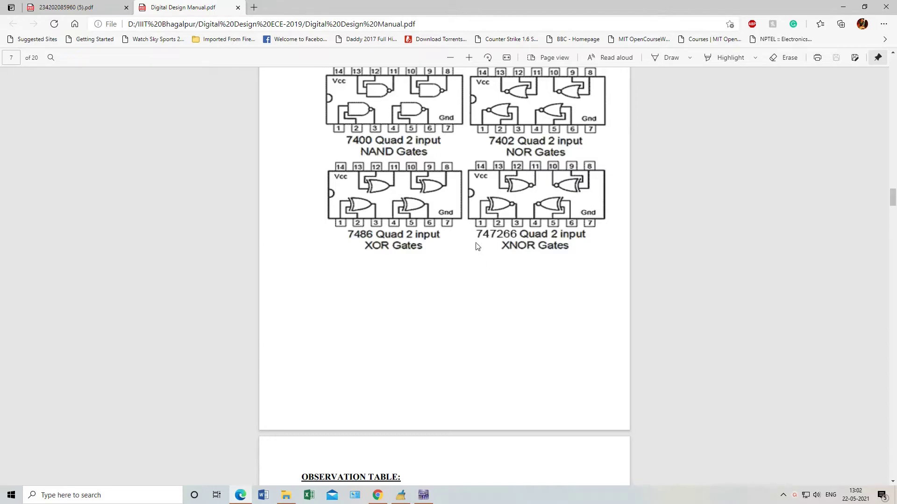
pyautogui.scroll(4, 464, 220)
pyautogui.scroll(-4, 476, 247)
pyautogui.scroll(5, 481, 226)
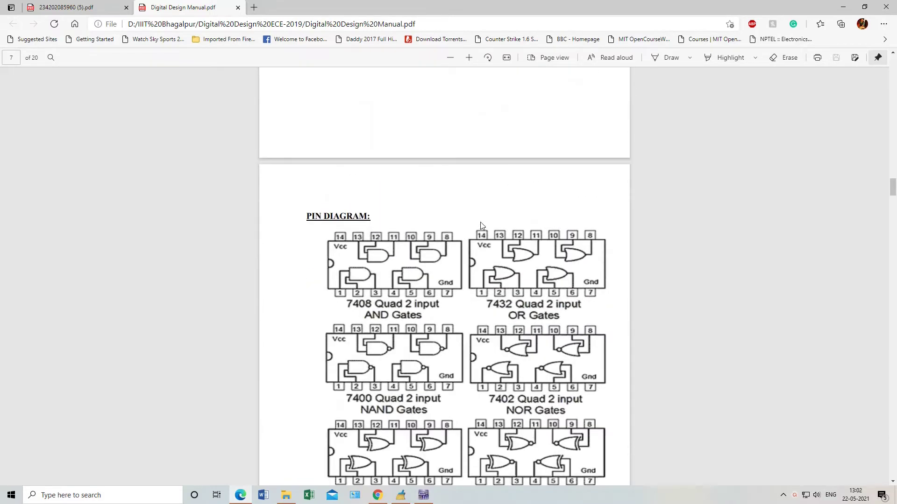
pyautogui.scroll(-4, 480, 222)
pyautogui.scroll(8, 481, 223)
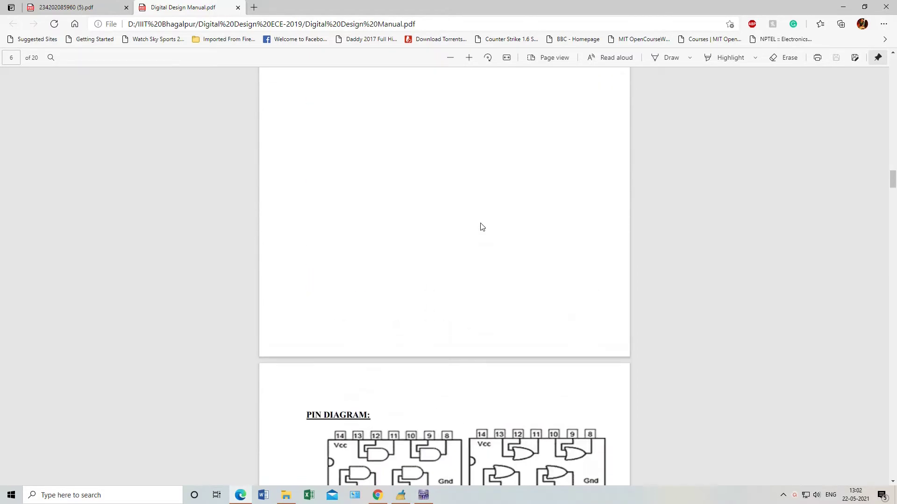
# Examine the observation table and precautions on page 8, and highlight the experiment's result statement
pyautogui.scroll(-14, 482, 227)
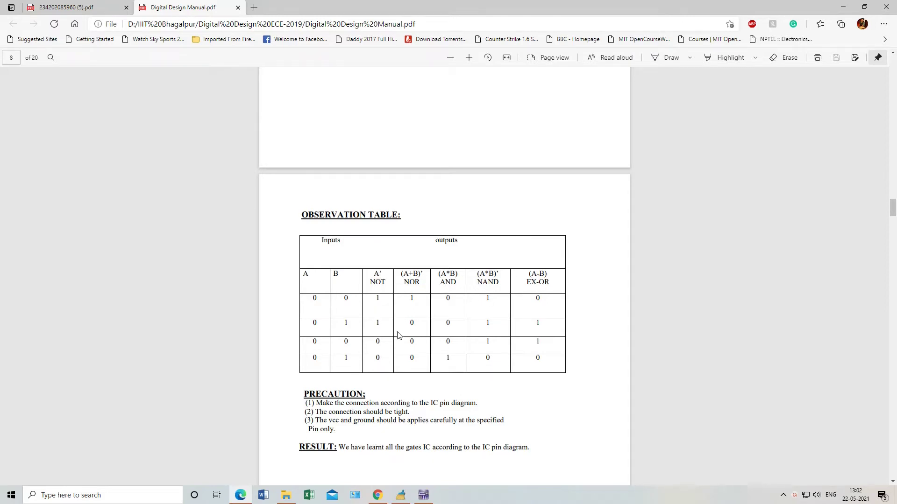
pyautogui.scroll(-4, 398, 336)
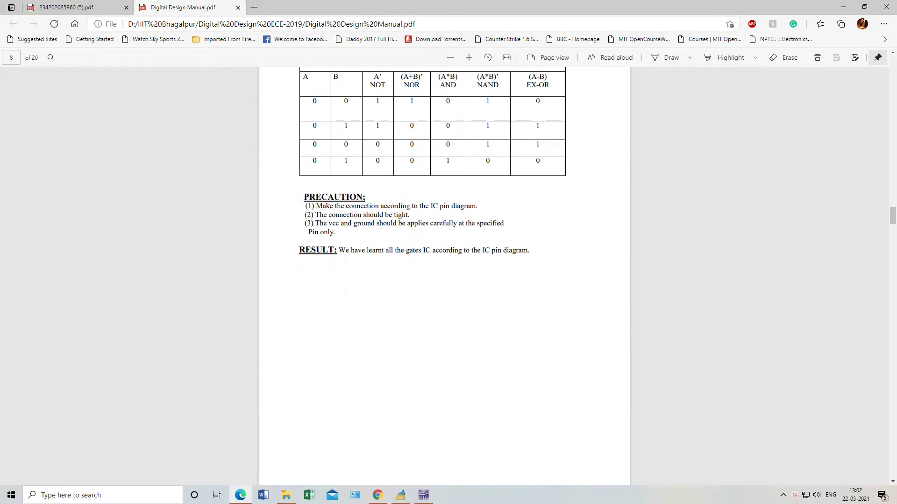
pyautogui.moveTo(347, 252); pyautogui.dragTo(529, 253)
pyautogui.click(460, 280)
pyautogui.scroll(8, 457, 271)
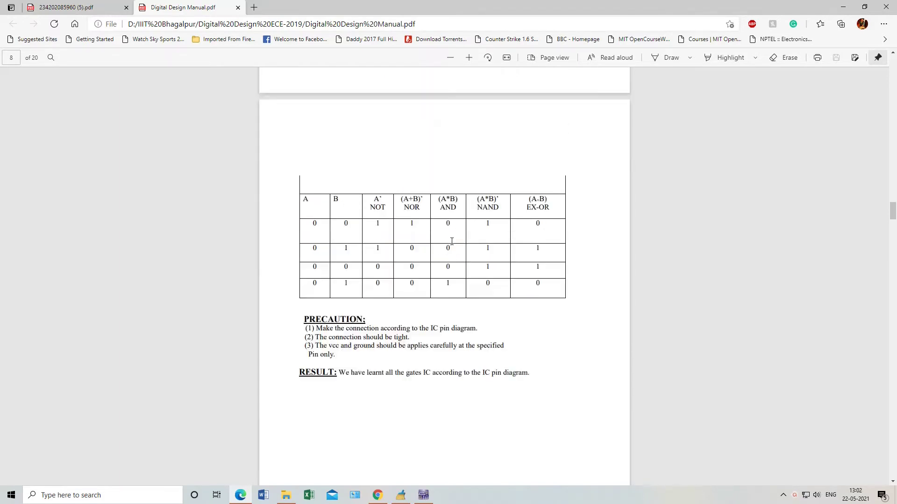
# Look back over the procedure, pin diagrams and observation table, and return to the aim and theory on page 5
pyautogui.scroll(20, 452, 241)
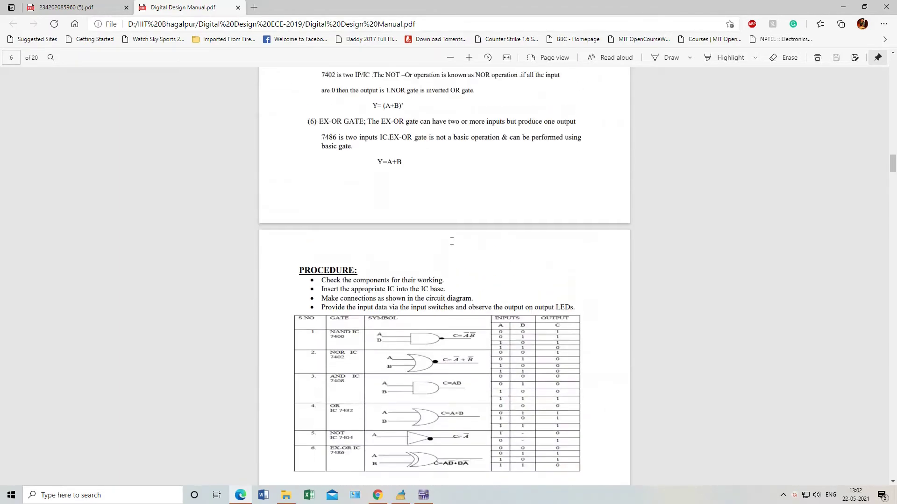
pyautogui.scroll(-17, 452, 241)
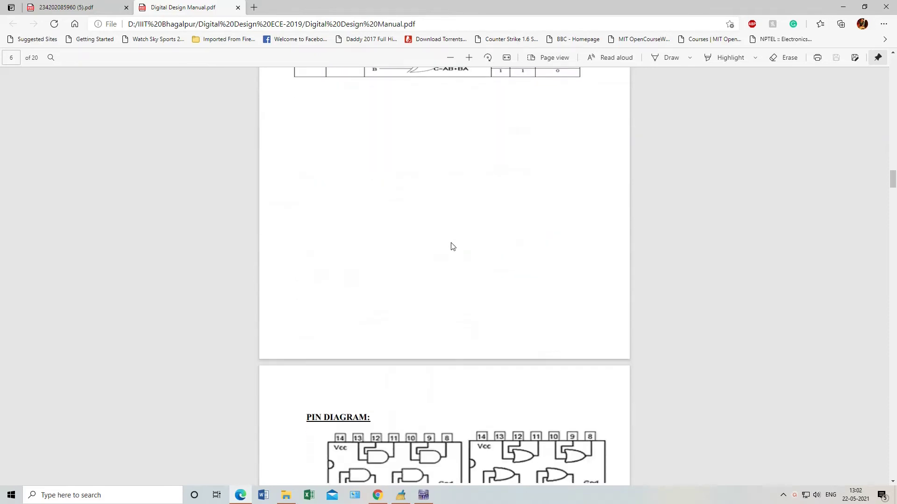
pyautogui.scroll(-10, 453, 246)
pyautogui.scroll(7, 452, 249)
pyautogui.scroll(-7, 452, 252)
pyautogui.scroll(-7, 453, 254)
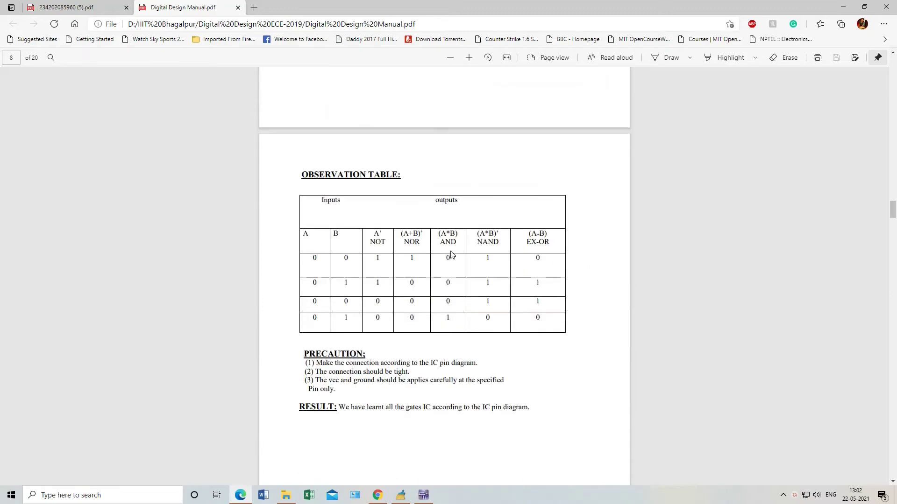
pyautogui.scroll(4, 376, 246)
pyautogui.scroll(-1, 439, 467)
pyautogui.scroll(8, 439, 469)
pyautogui.scroll(18, 440, 468)
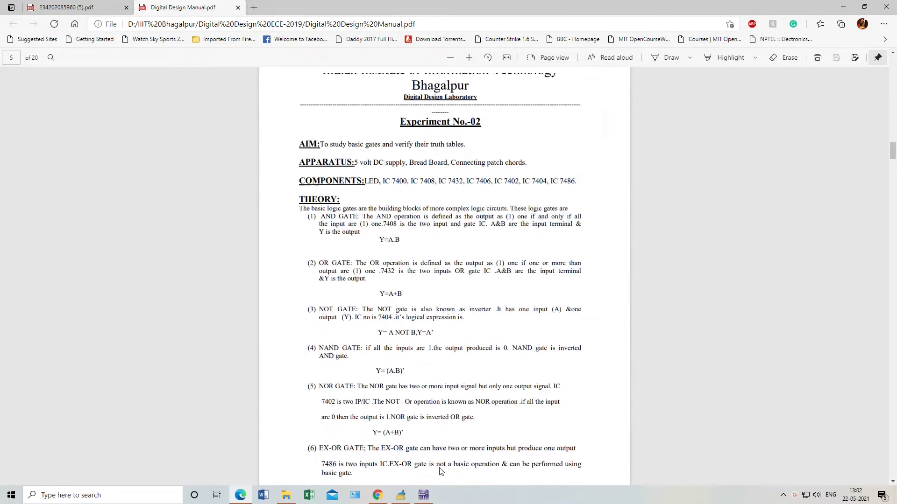
pyautogui.scroll(-1, 440, 470)
pyautogui.scroll(-5, 441, 470)
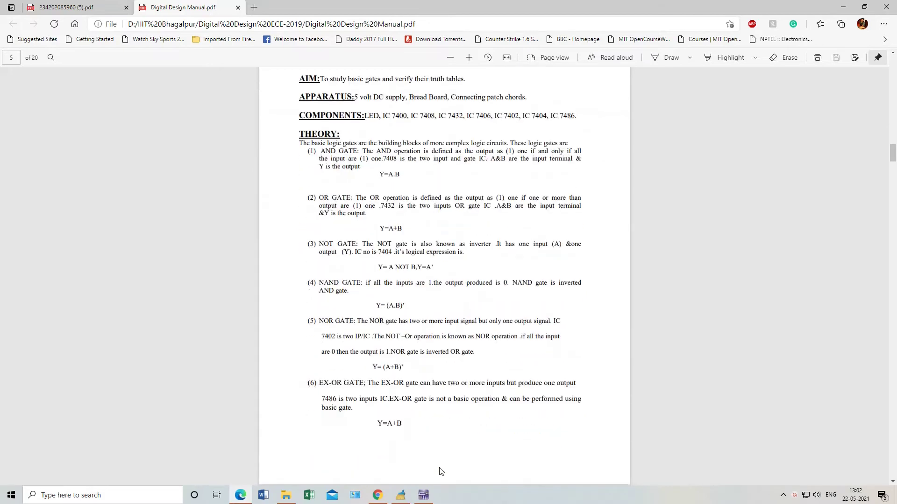
# Switch to Multisim and place a VCC source to the left of the 7400N gate, accepting the virtual connection to hidden power pins
pyautogui.click(423, 495)
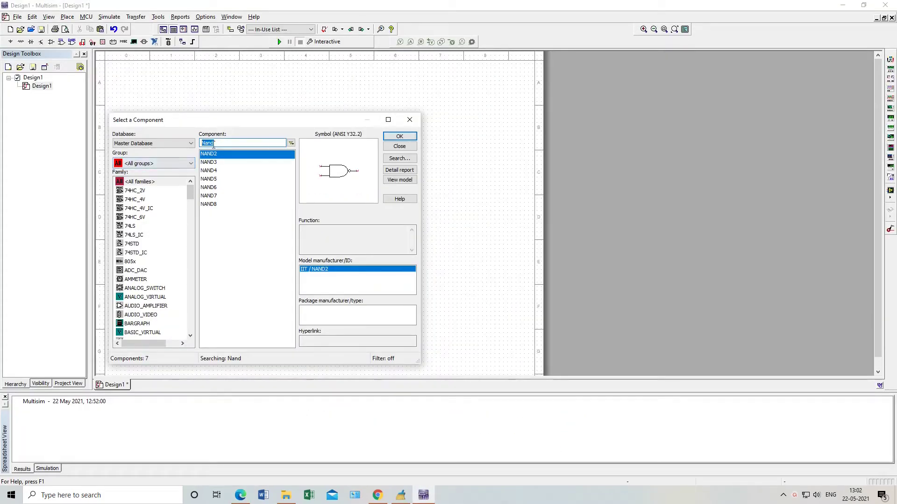
pyautogui.moveTo(230, 124); pyautogui.dragTo(490, 107)
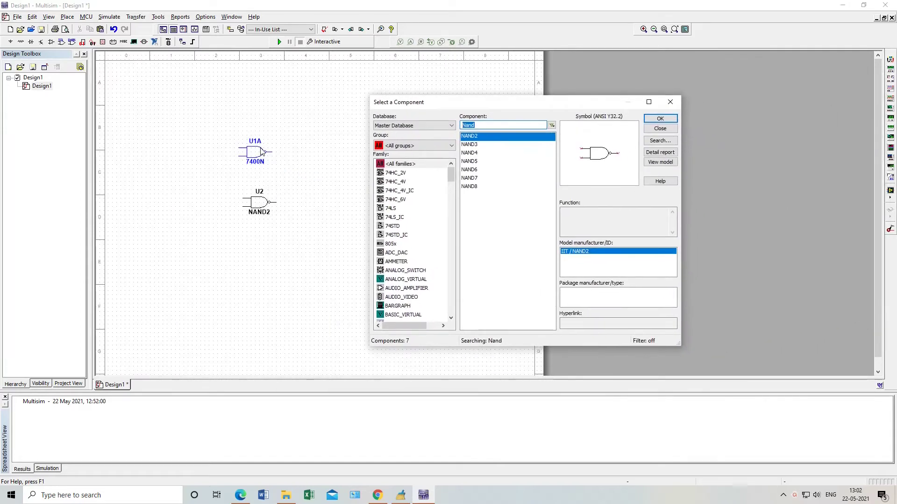
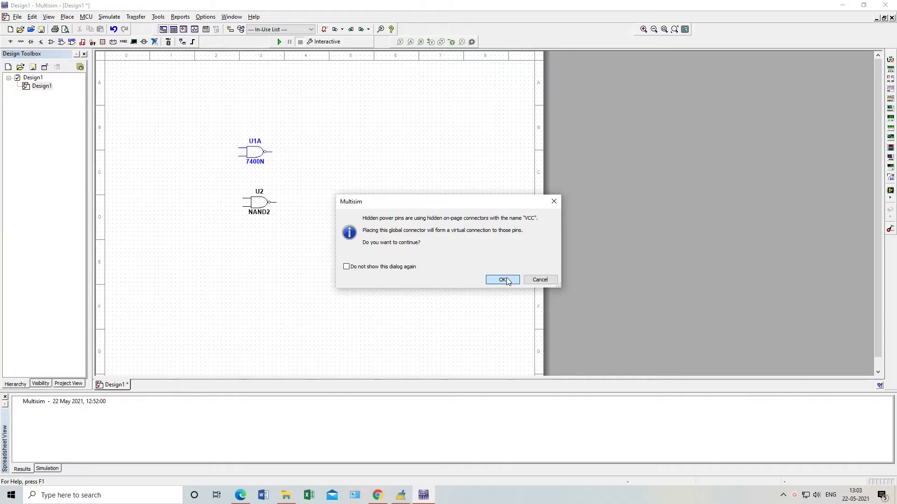
pyautogui.click(502, 280)
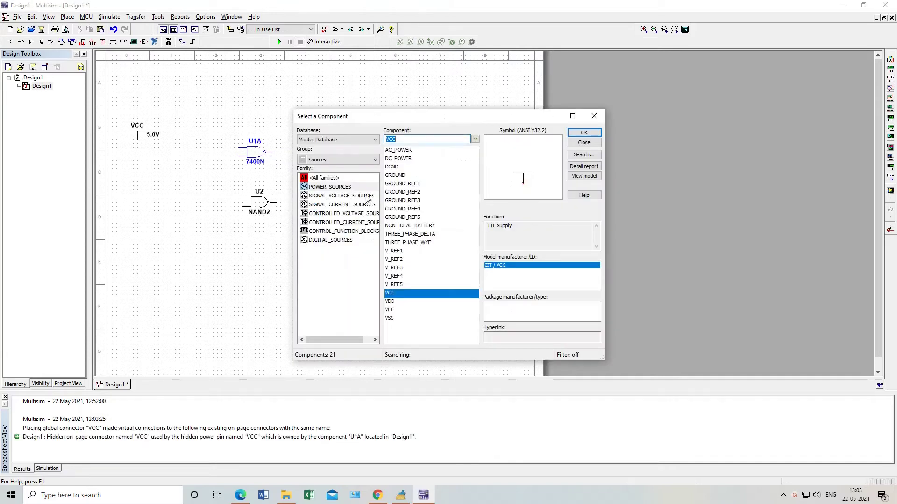
# Place a GROUND symbol from the power sources on the sheet, directly below the VCC source
pyautogui.click(395, 176)
pyautogui.click(583, 133)
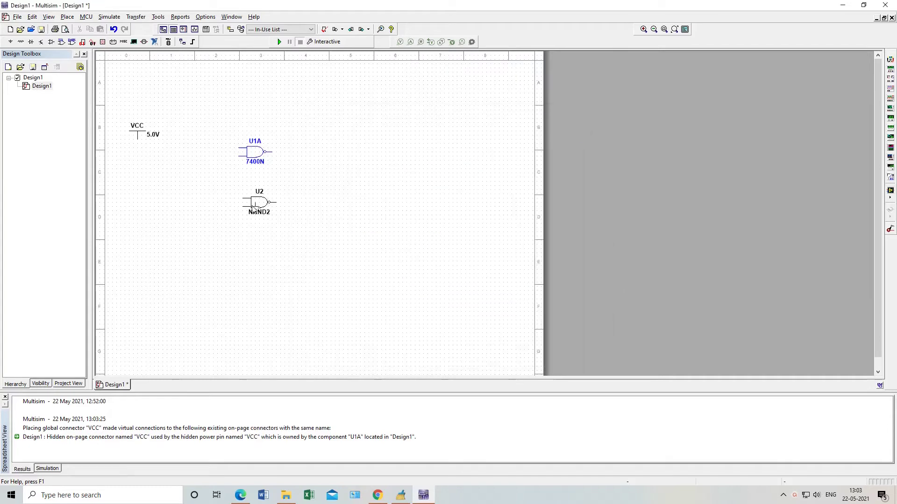
pyautogui.click(138, 227)
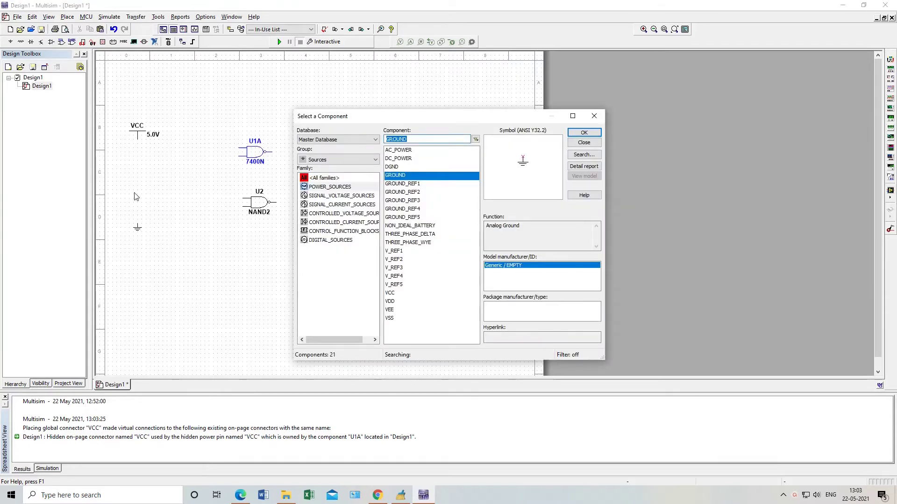
# Compare SPST, SPDT and TD_SW1 in the SWITCH family of the Basic group, and select the SPDT switch
pyautogui.click(327, 160)
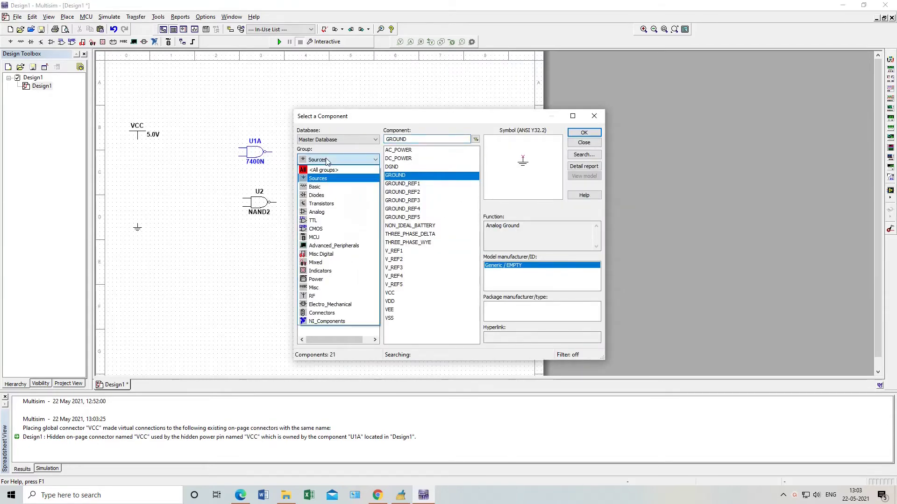
pyautogui.click(326, 188)
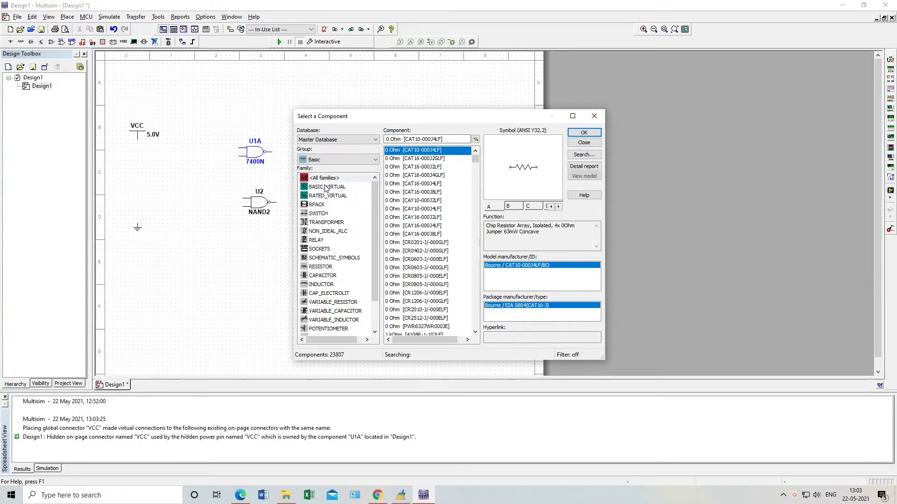
pyautogui.click(318, 215)
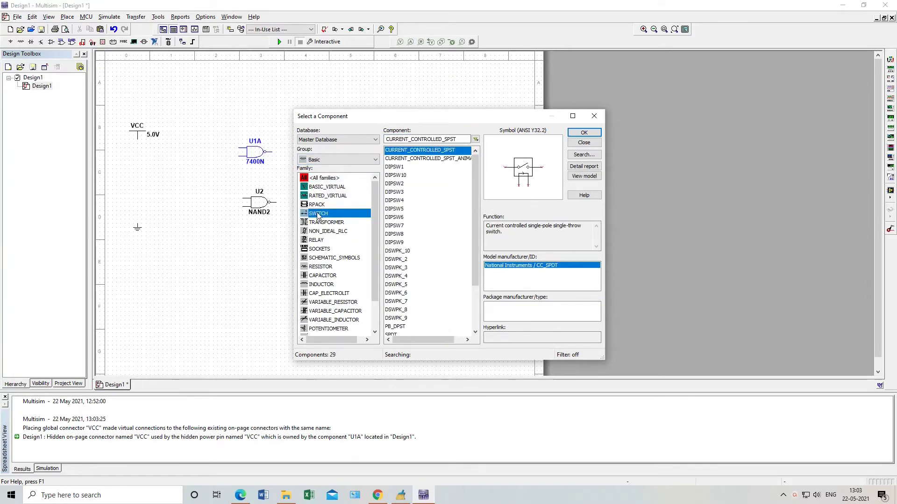
pyautogui.scroll(-3, 406, 202)
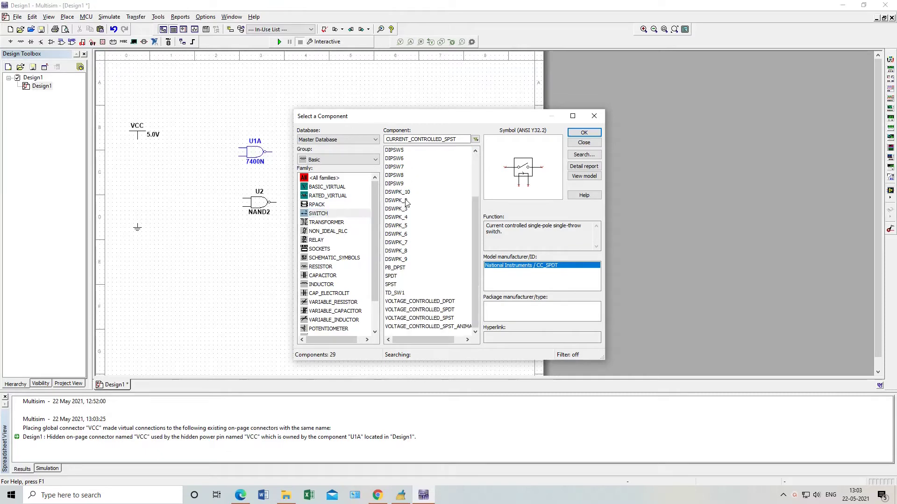
pyautogui.click(391, 285)
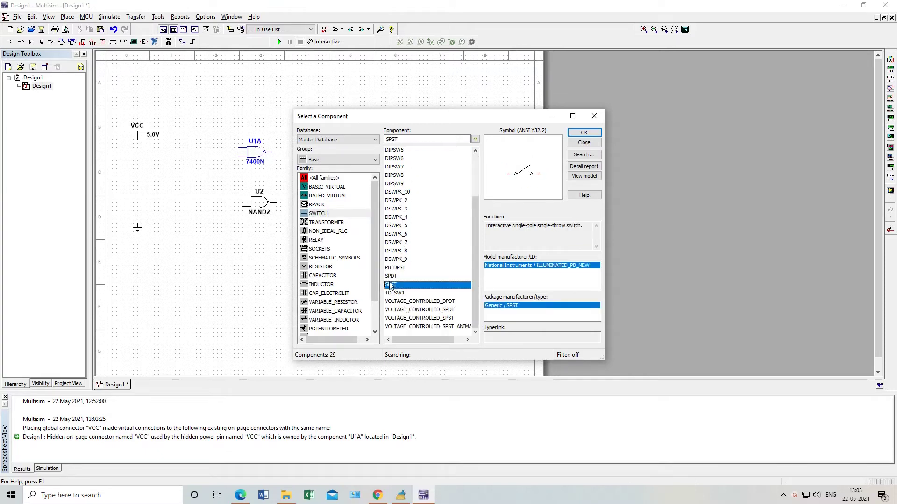
pyautogui.click(391, 294)
pyautogui.click(392, 276)
pyautogui.click(392, 294)
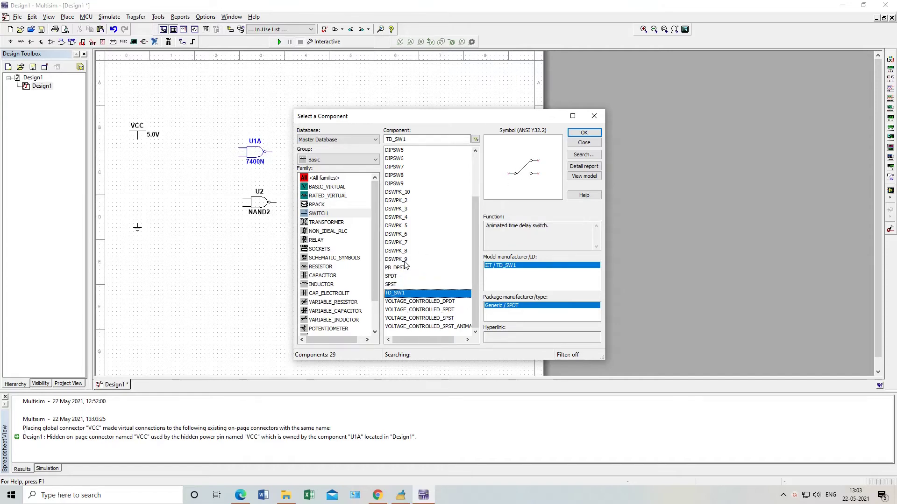
pyautogui.scroll(-3, 439, 280)
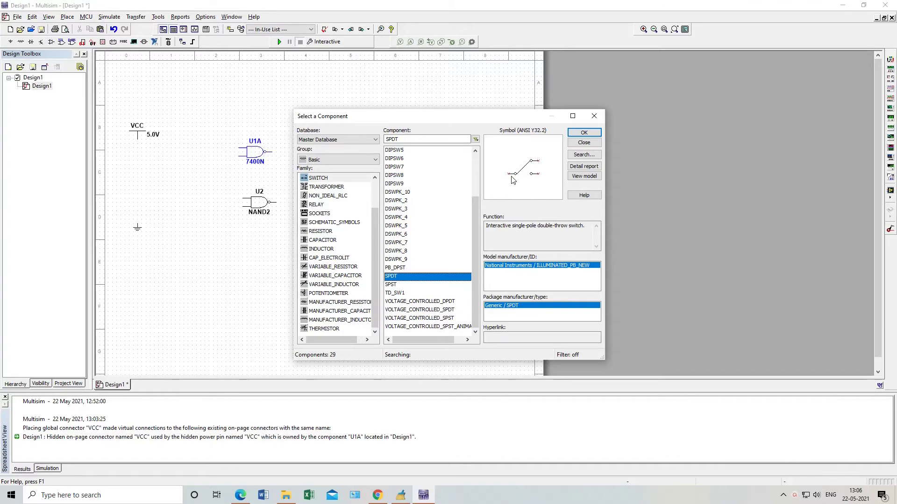
pyautogui.click(393, 286)
pyautogui.click(392, 279)
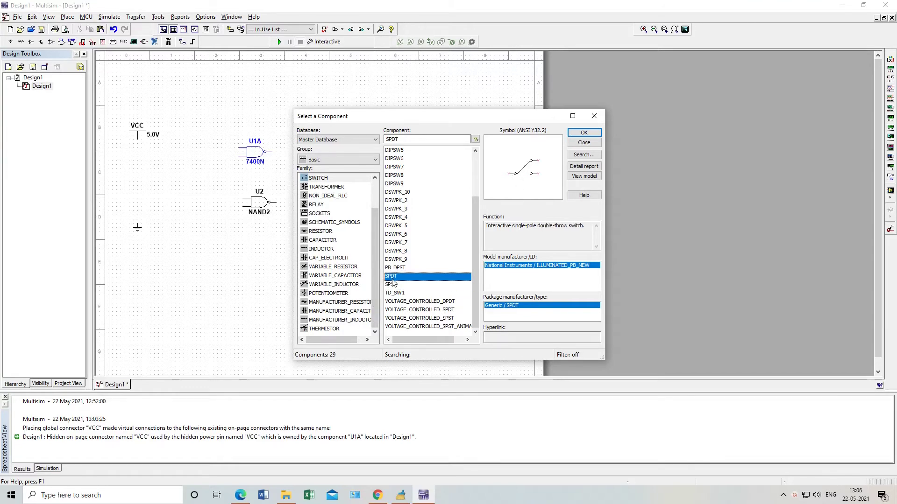
# Place two SPDT switches on the sheet, one to the left of the 7400N gate and one to the left of NAND2
pyautogui.click(584, 133)
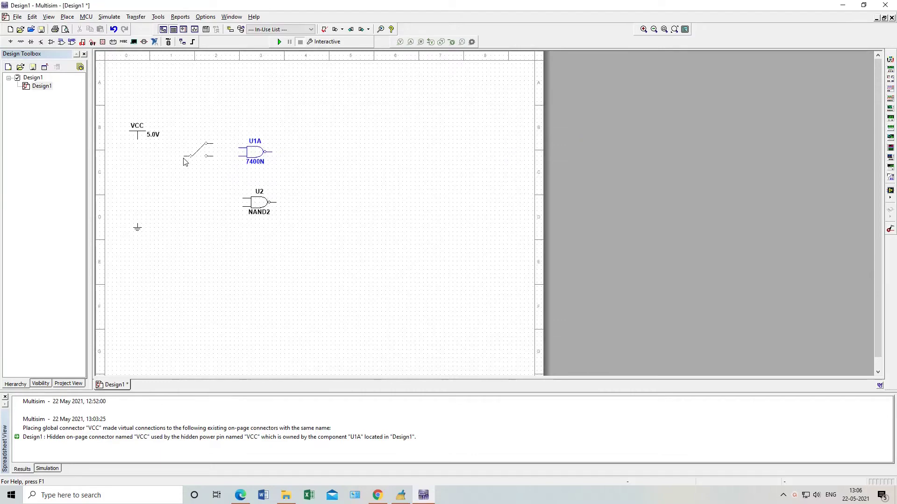
pyautogui.click(180, 161)
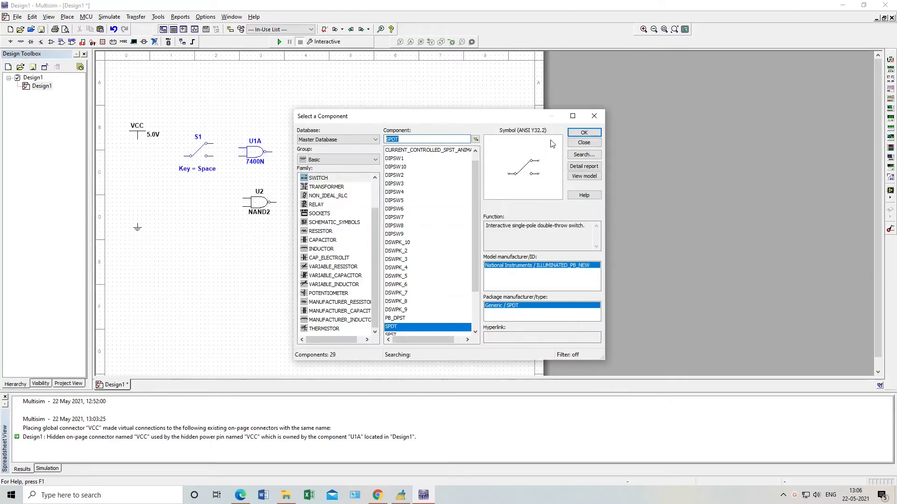
pyautogui.click(584, 132)
pyautogui.click(179, 209)
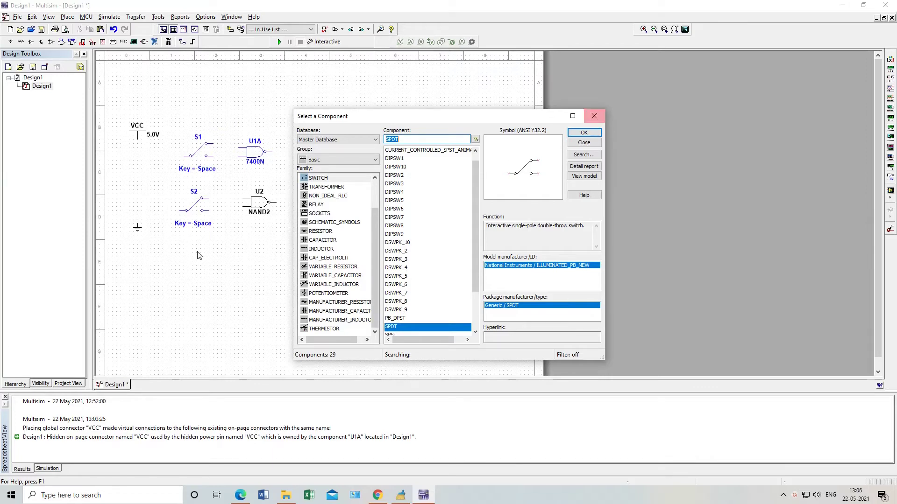
# Browse the Indicators group, checking the buzzer, lamp, virtual lamp and hex display families for a suitable output indicator
pyautogui.click(318, 249)
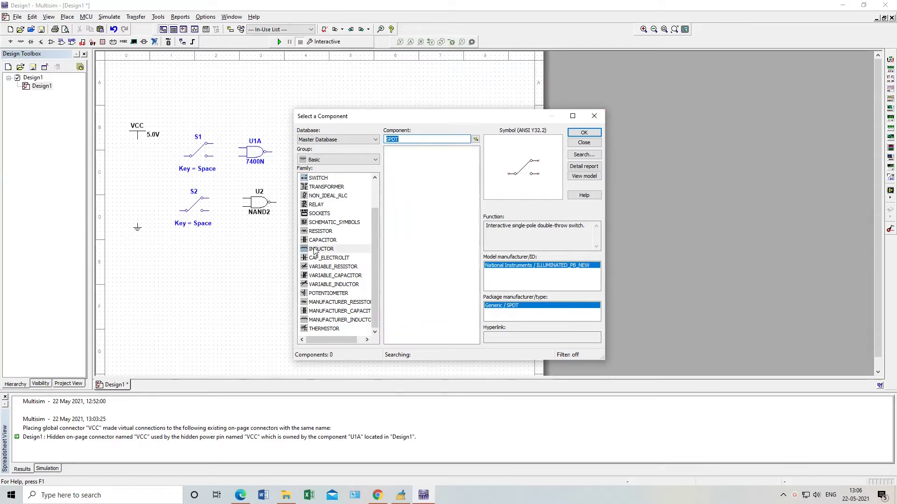
pyautogui.click(329, 159)
pyautogui.click(325, 270)
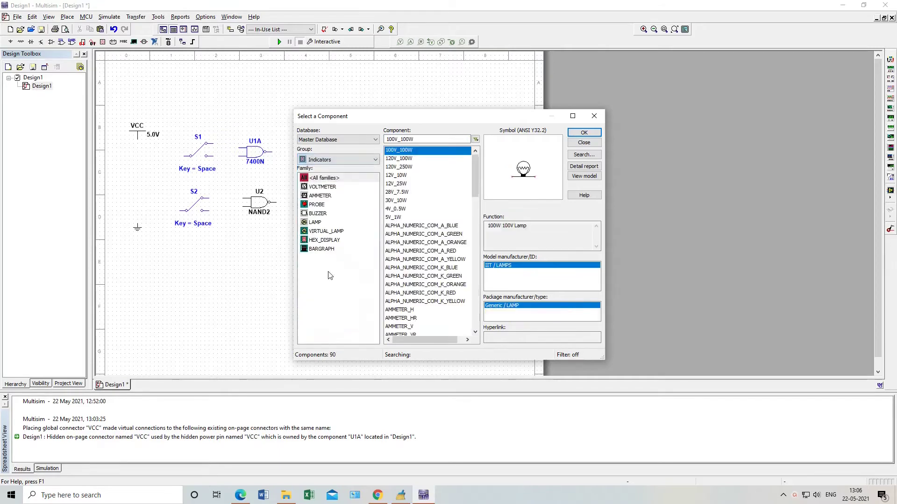
pyautogui.click(321, 215)
pyautogui.click(321, 223)
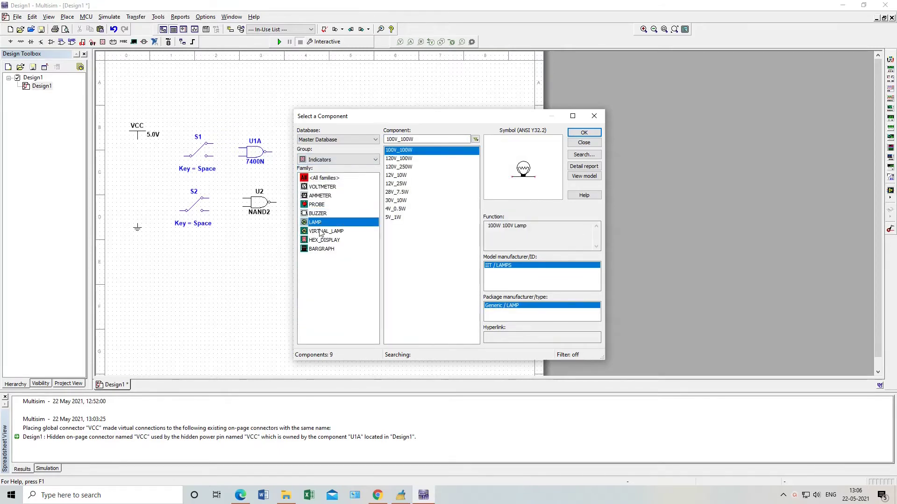
pyautogui.click(322, 232)
pyautogui.click(322, 240)
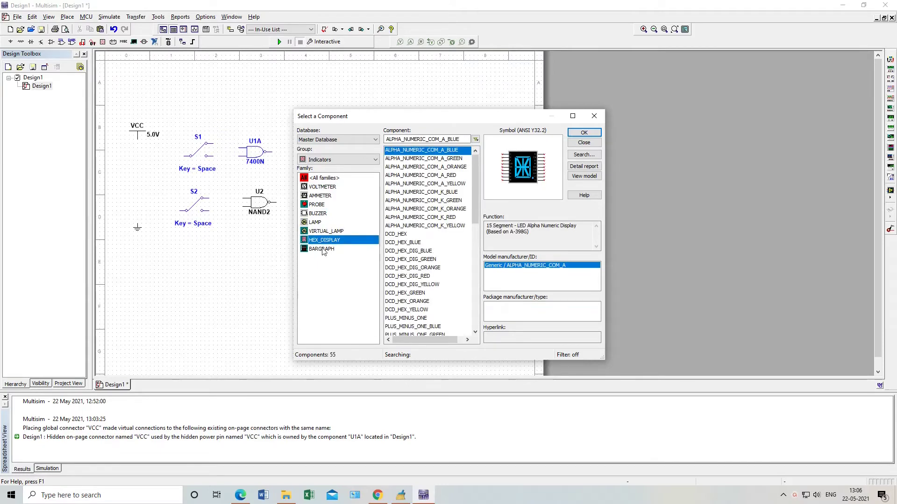
# Place a PROBE_BLUE indicator from the PROBE family to the right of the two NAND gates and finish placing components
pyautogui.click(323, 206)
pyautogui.click(406, 160)
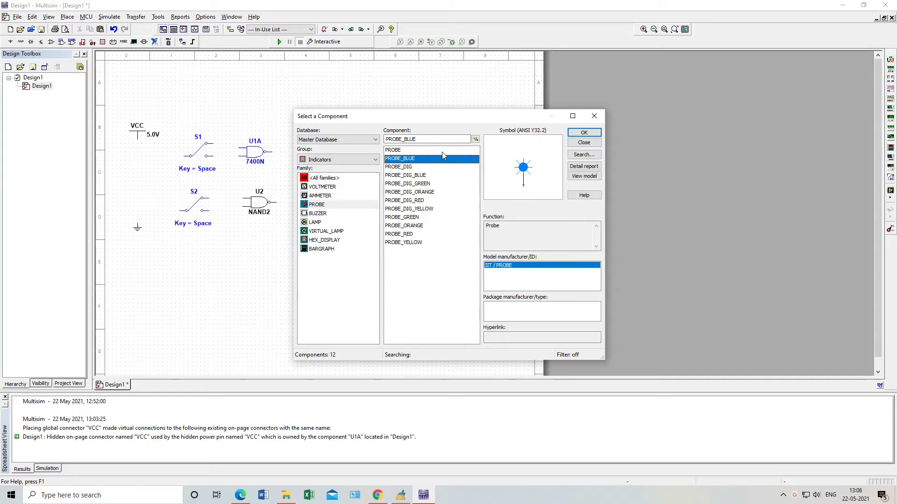
pyautogui.click(576, 133)
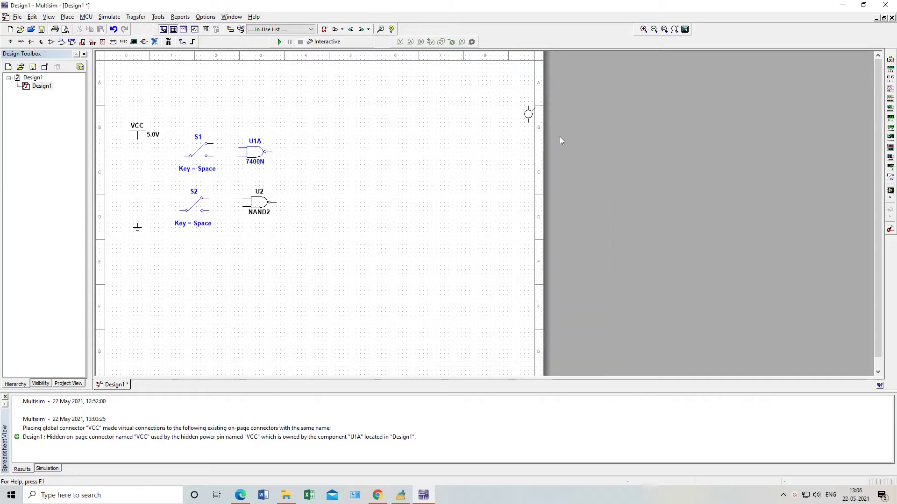
pyautogui.click(322, 176)
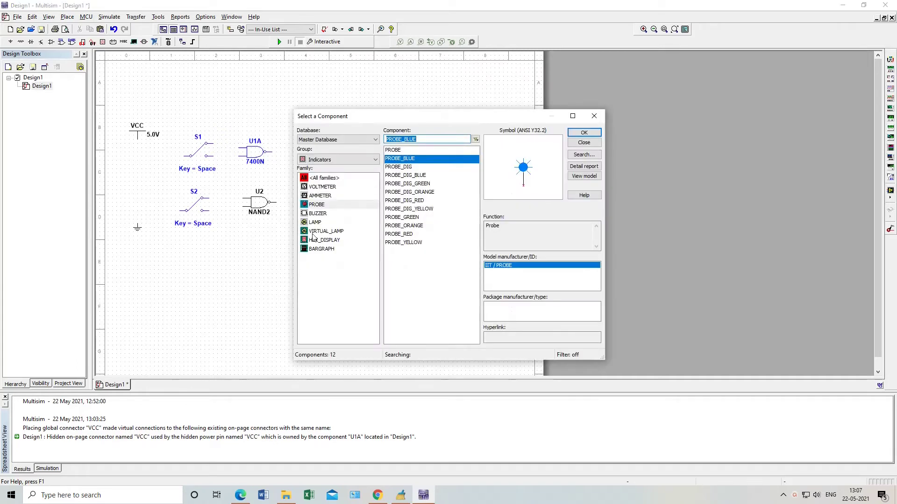
pyautogui.click(323, 159)
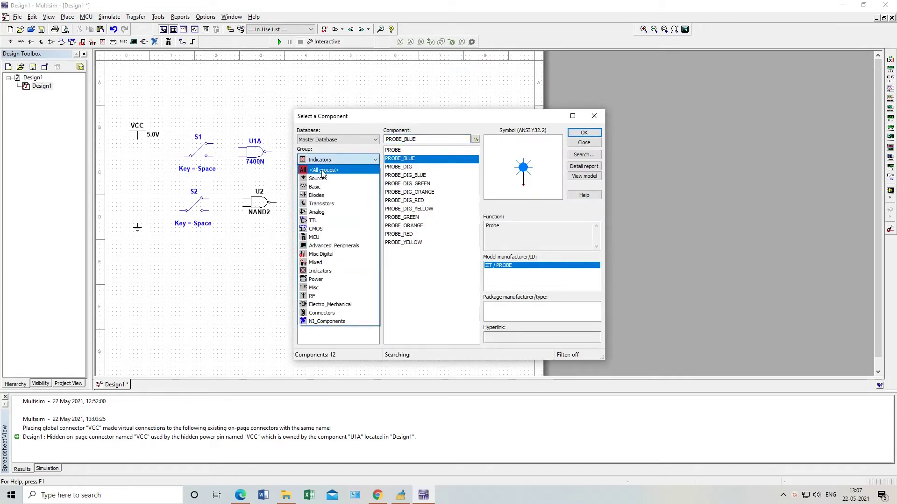
pyautogui.click(322, 170)
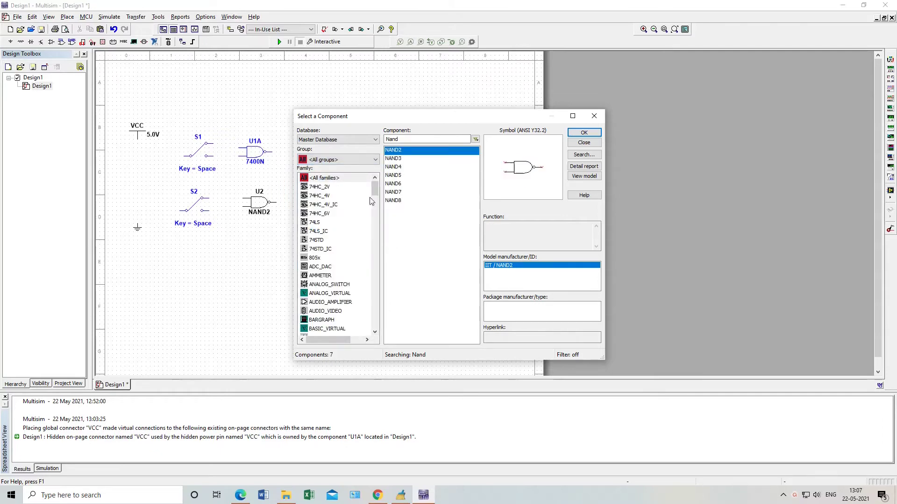
pyautogui.click(592, 120)
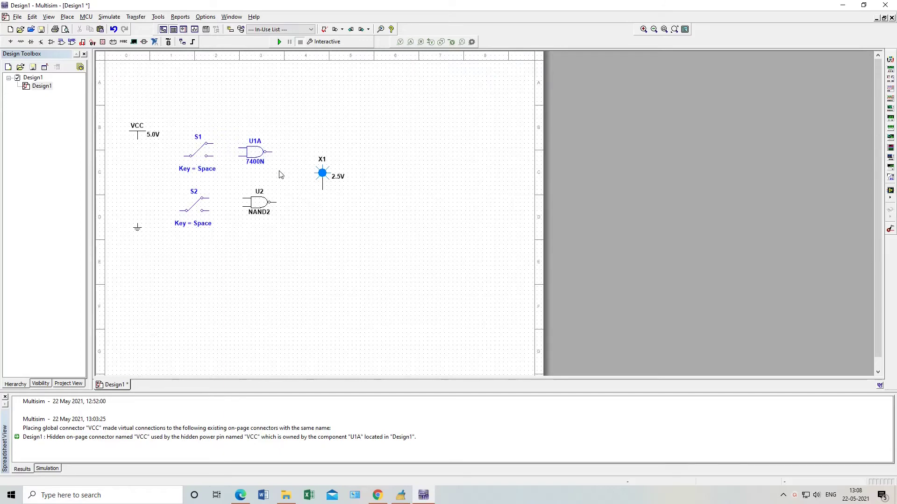
# Delete the 7400N gate and rearrange NAND2 midway between the switches and the blue probe, with the probe slightly above its output
pyautogui.click(256, 156)
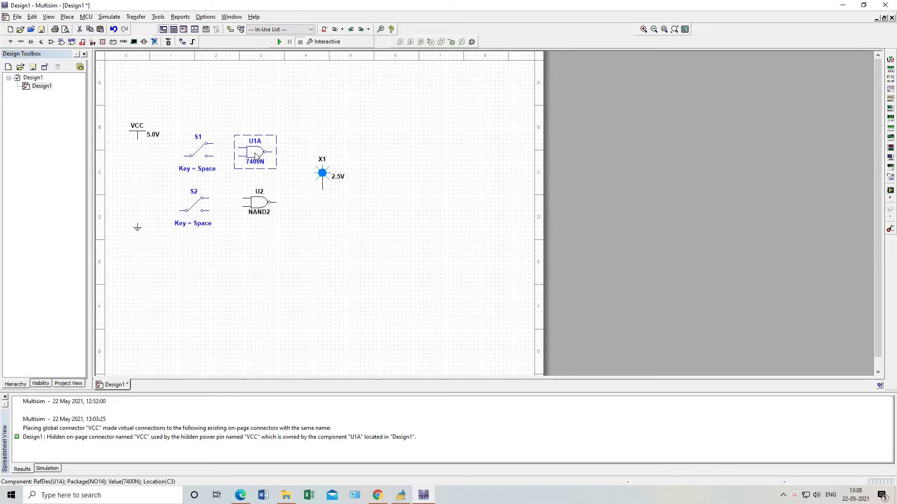
pyautogui.moveTo(256, 156); pyautogui.dragTo(267, 177)
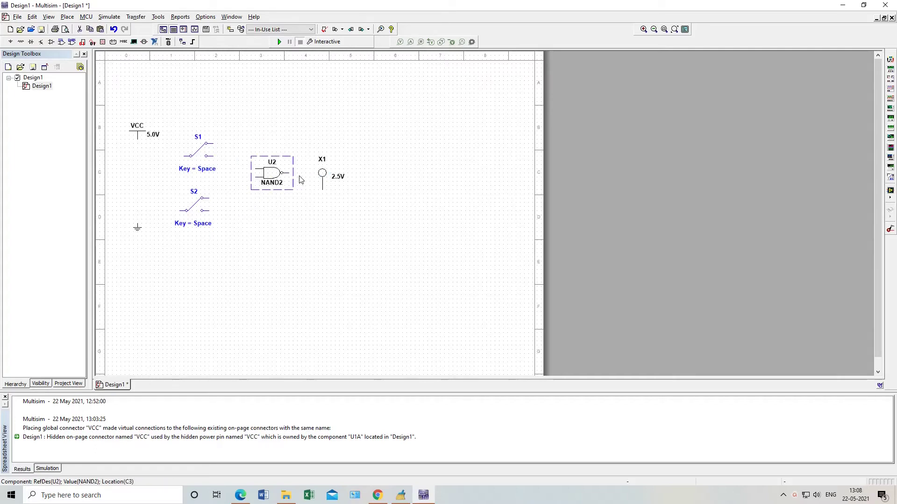
pyautogui.doubleClick(325, 176)
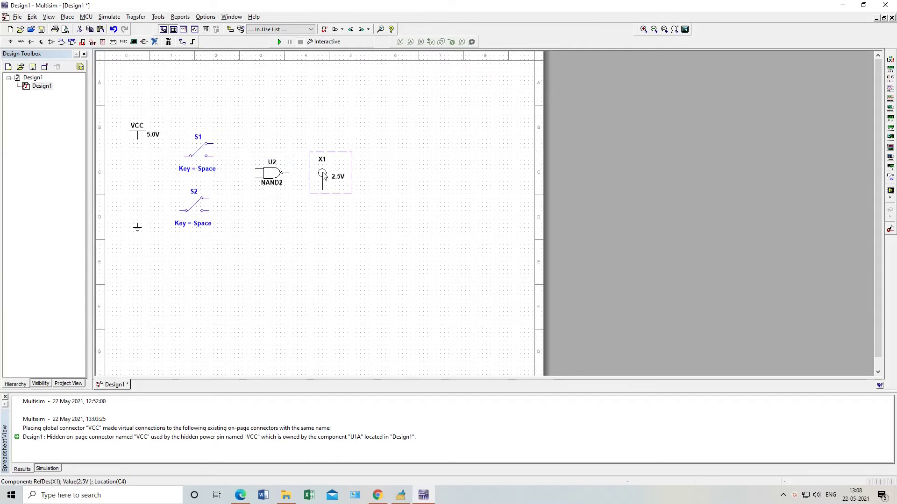
pyautogui.click(527, 134)
pyautogui.moveTo(328, 178); pyautogui.dragTo(333, 161)
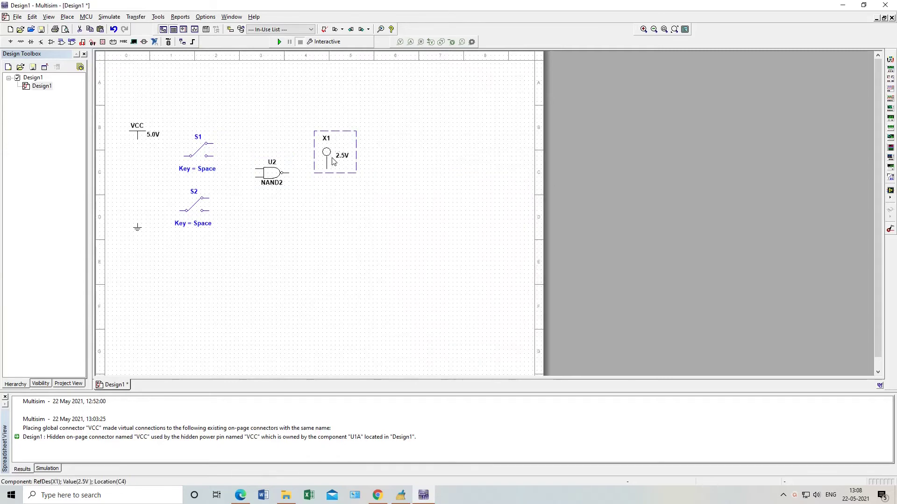
# Flip both SPDT switches S1 and S2 horizontally so their common terminals face the NAND2 gate
pyautogui.rightClick(199, 157)
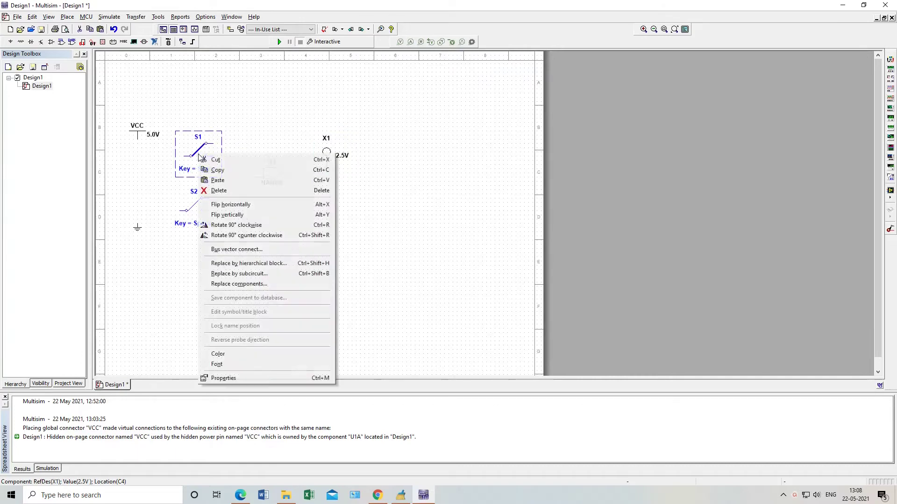
pyautogui.click(225, 205)
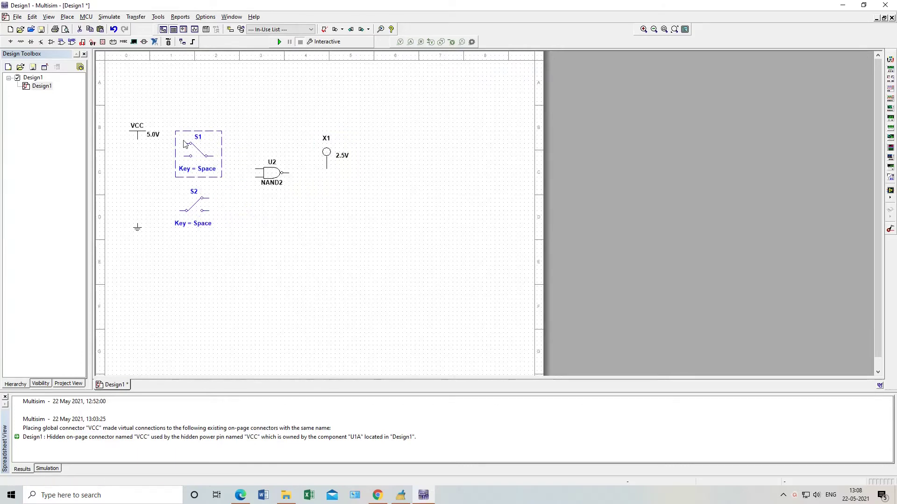
pyautogui.rightClick(197, 205)
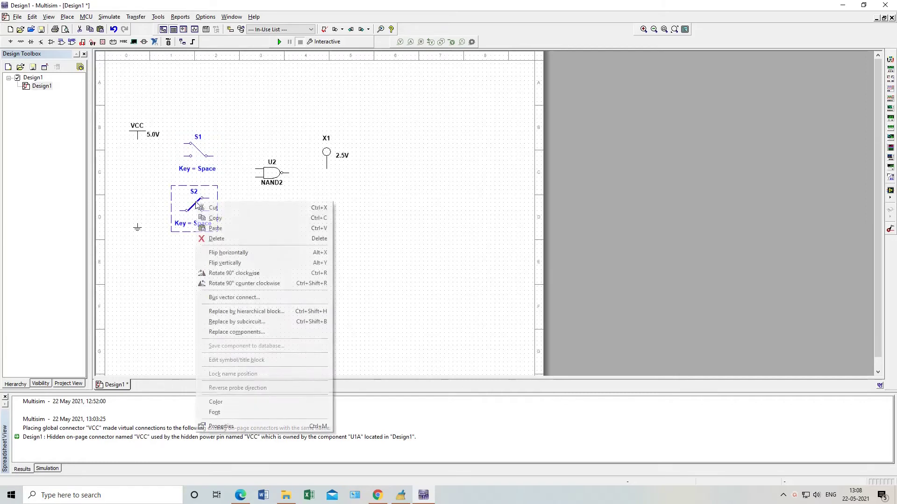
pyautogui.click(230, 255)
# Wire the common terminal of S2 to the lower NAND2 input and that of S1 to the upper input
pyautogui.click(246, 228)
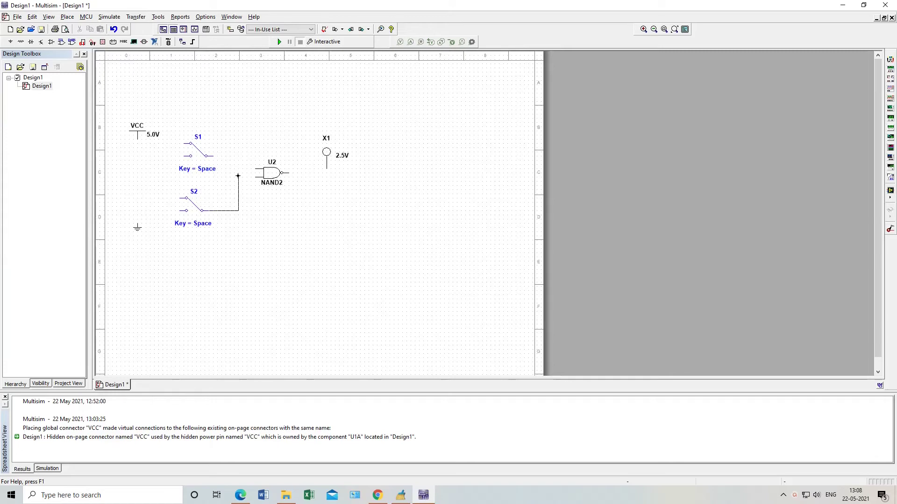
pyautogui.click(256, 177)
pyautogui.click(214, 156)
pyautogui.click(256, 169)
# Add the text label "A" on the wire between switch S1 and the NAND2 gate
pyautogui.click(67, 17)
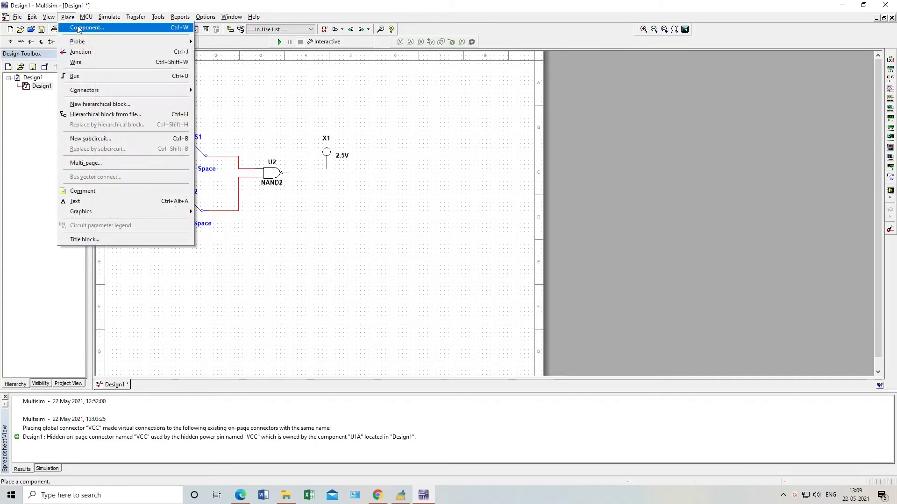
pyautogui.moveTo(84, 42)
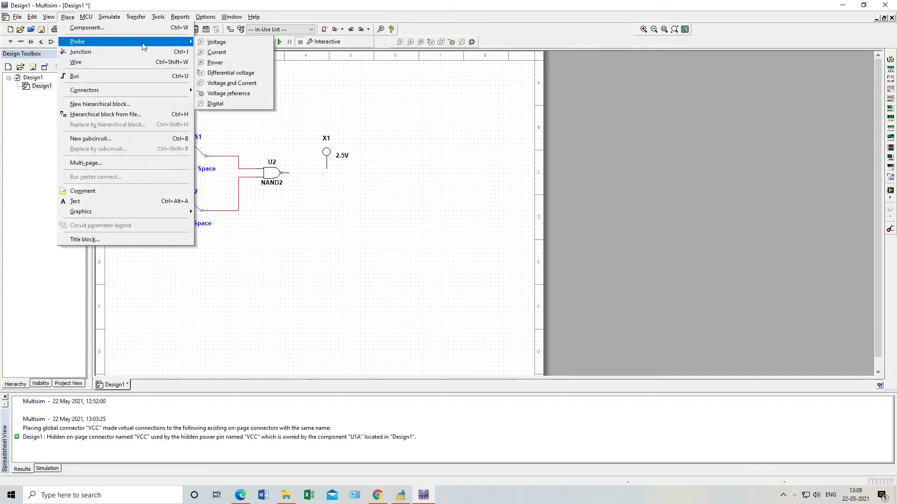
pyautogui.click(96, 201)
pyautogui.click(221, 151)
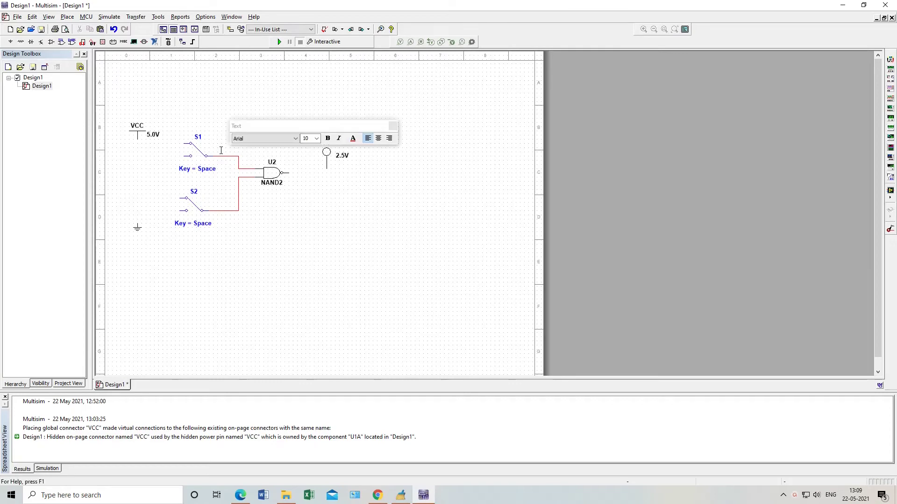
pyautogui.write('A')
pyautogui.click(265, 231)
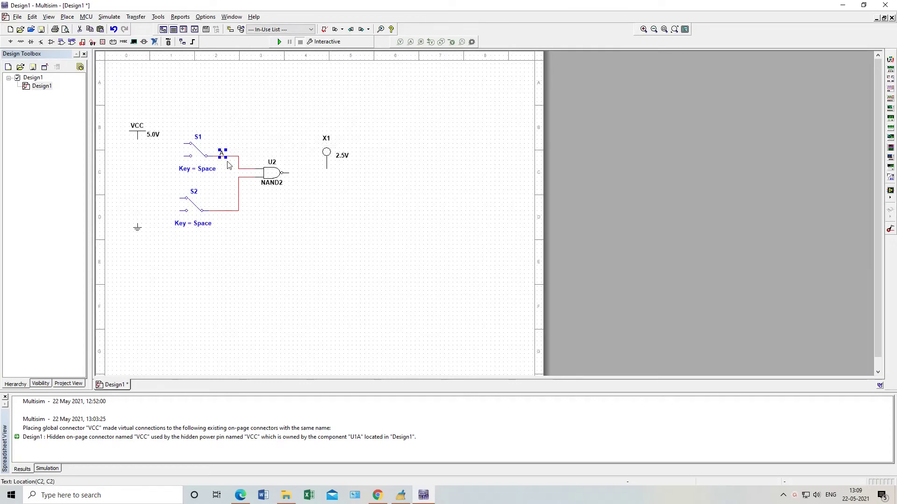
pyautogui.click(234, 227)
# Add the text label "B" on the wire between switch S2 and the NAND2 gate
pyautogui.click(67, 17)
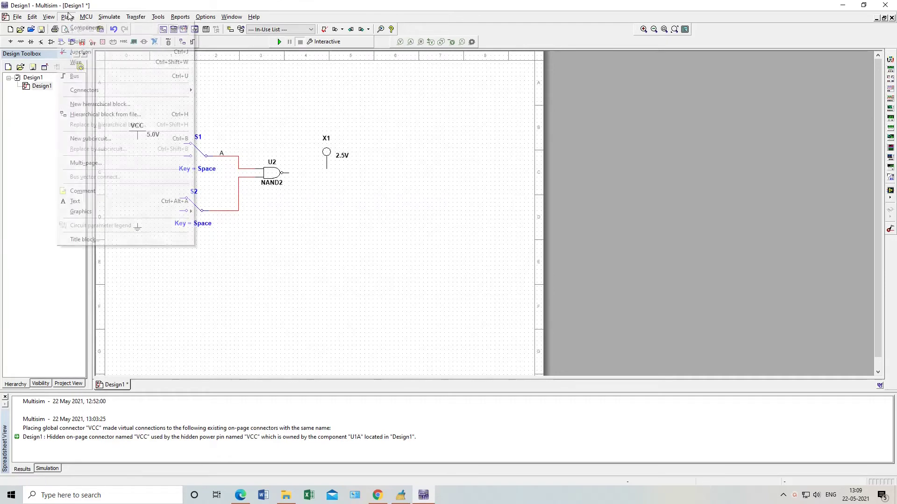
pyautogui.click(84, 202)
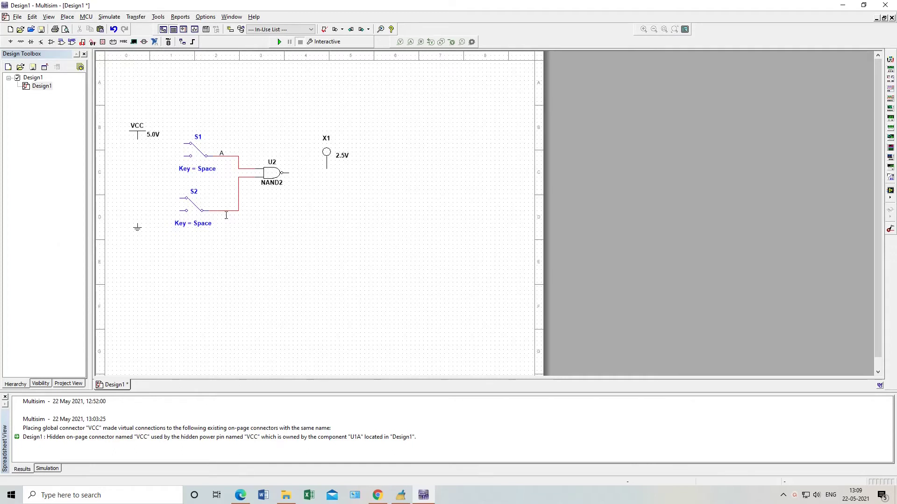
pyautogui.click(227, 216)
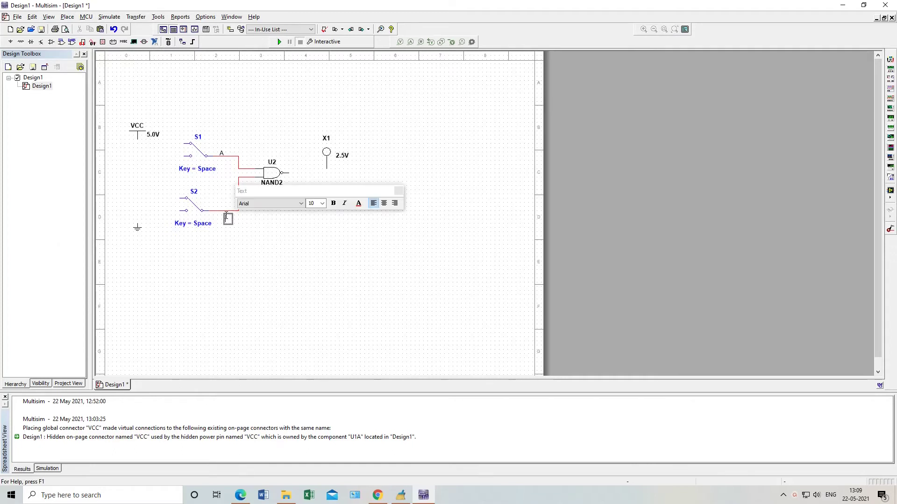
pyautogui.click(250, 220)
# Move the labels "A" and "B" beside the upper and lower inputs of the NAND2 gate
pyautogui.moveTo(228, 218); pyautogui.dragTo(248, 185)
pyautogui.click(193, 158)
pyautogui.moveTo(223, 155); pyautogui.dragTo(247, 164)
pyautogui.click(262, 222)
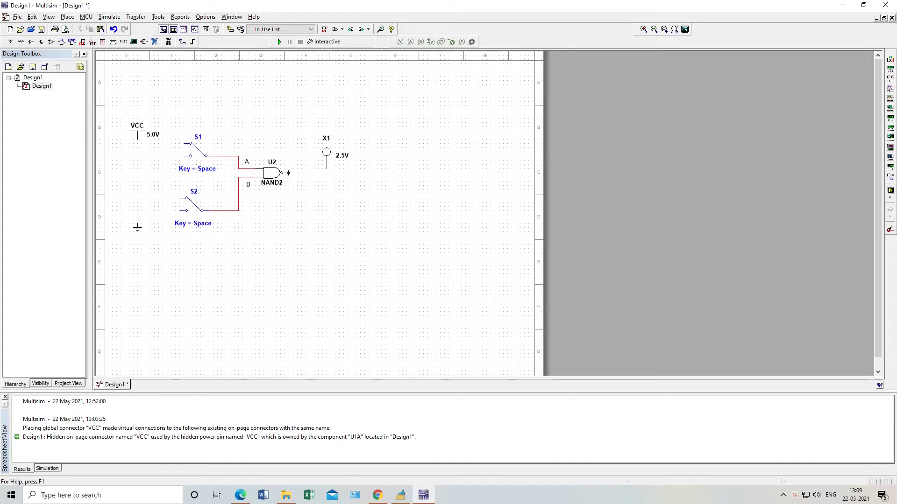
# Wire the NAND2 output to probe X1 and connect VCC to the upper throws of switches S1 and S2
pyautogui.click(325, 168)
pyautogui.click(190, 143)
pyautogui.click(138, 139)
pyautogui.moveTo(139, 139); pyautogui.dragTo(138, 135)
pyautogui.click(140, 166)
pyautogui.click(180, 198)
pyautogui.click(138, 144)
# Wire the lower throws of S2 and S1 to ground and toggle both switches to their grounded contacts
pyautogui.click(137, 224)
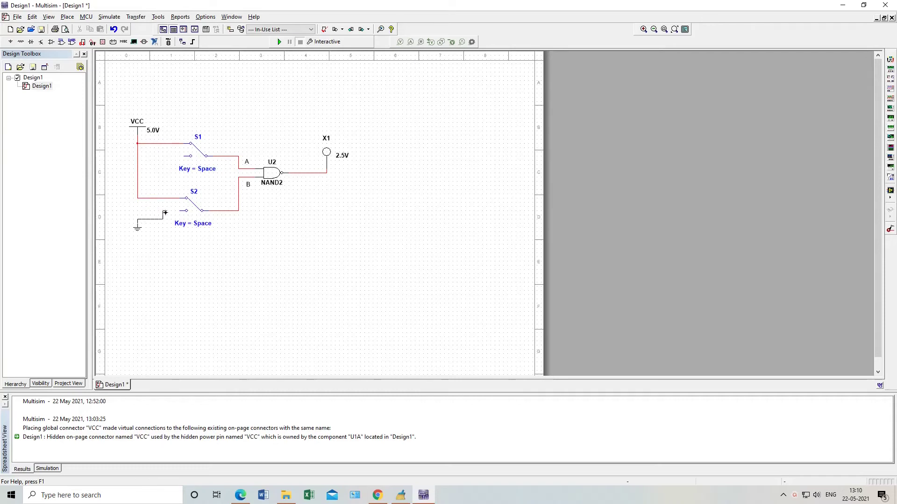
pyautogui.click(176, 211)
pyautogui.click(190, 156)
pyautogui.click(143, 219)
pyautogui.press('space')
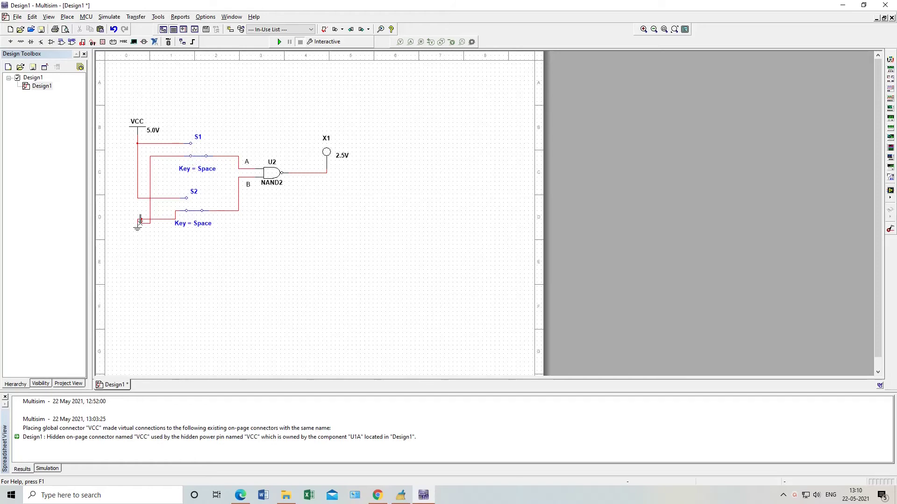
pyautogui.click(138, 228)
# Set the toggle key of switch S1 to A
pyautogui.rightClick(200, 161)
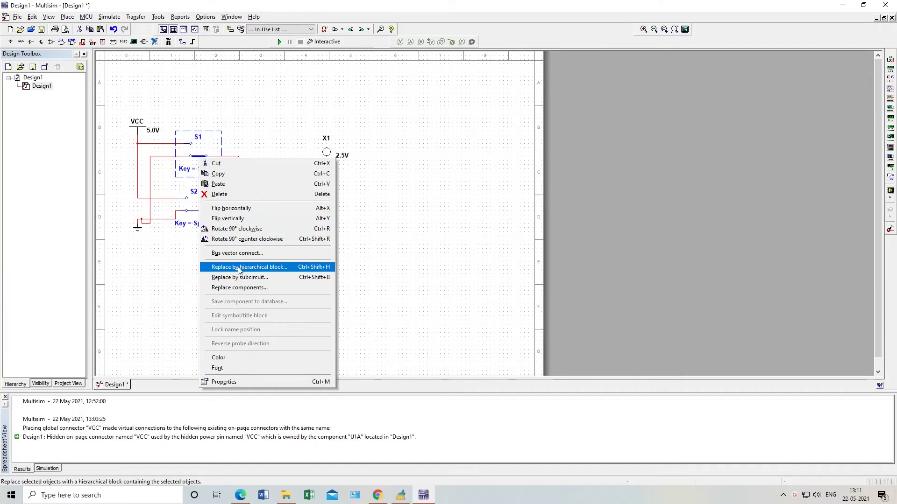
pyautogui.click(224, 382)
pyautogui.click(471, 168)
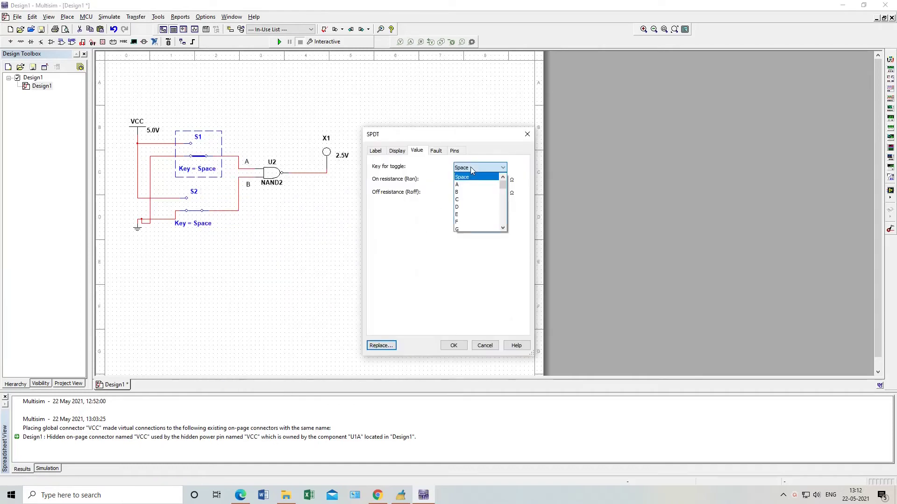
pyautogui.click(466, 188)
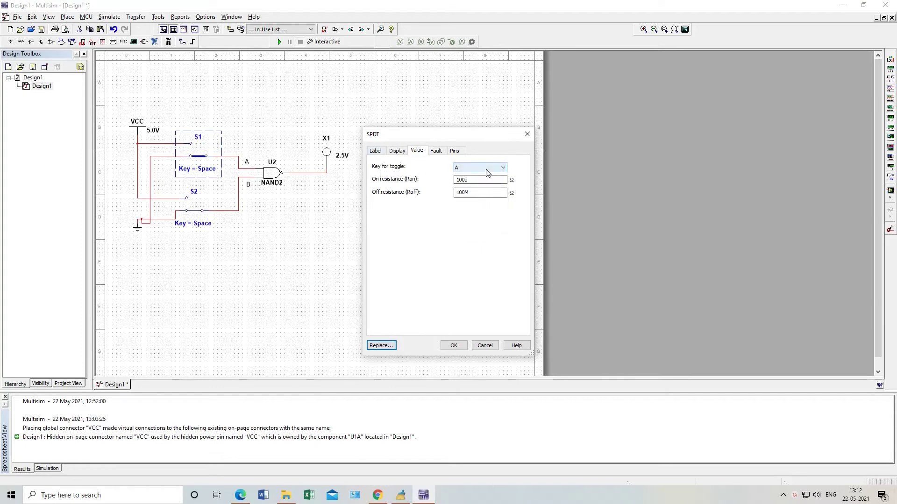
pyautogui.click(453, 345)
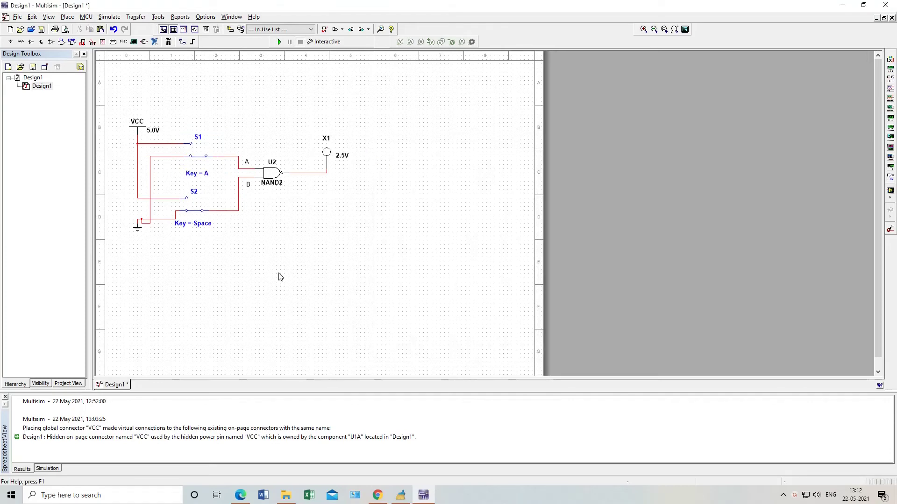
# Set the toggle key of switch S2 to B
pyautogui.rightClick(190, 227)
pyautogui.rightClick(175, 214)
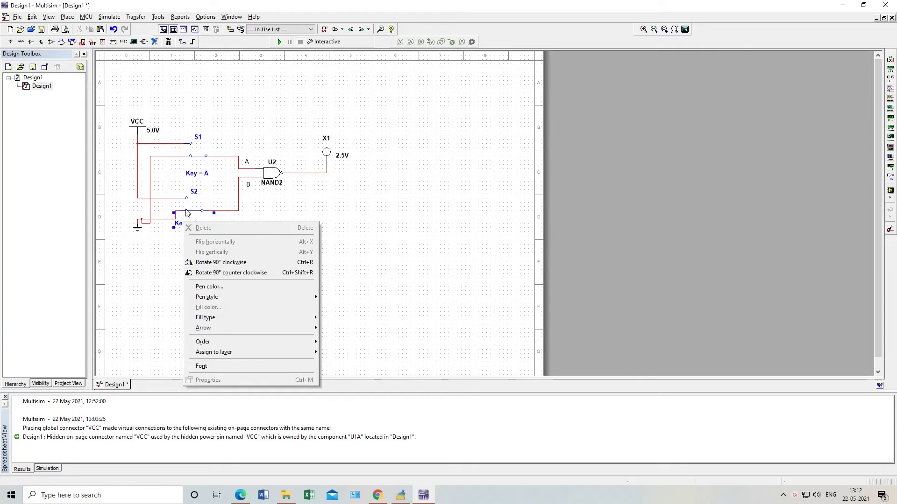
pyautogui.click(187, 214)
pyautogui.rightClick(186, 211)
pyautogui.click(216, 429)
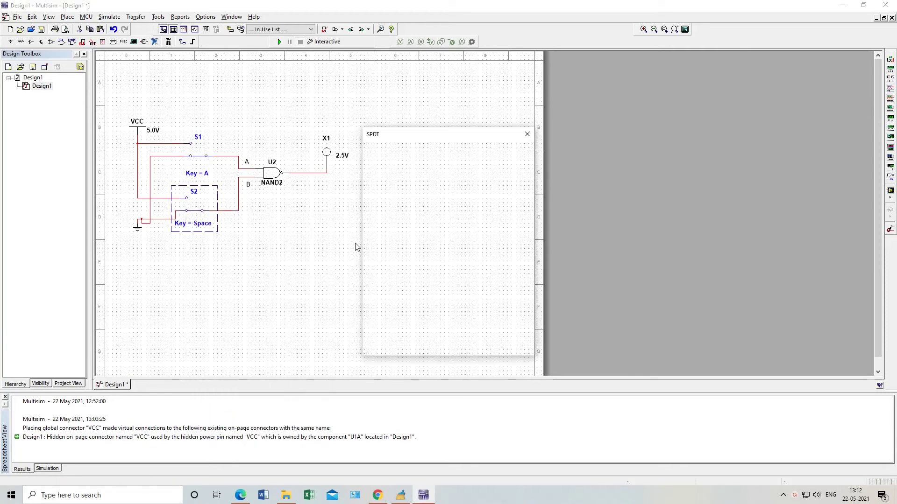
pyautogui.click(467, 169)
pyautogui.click(462, 191)
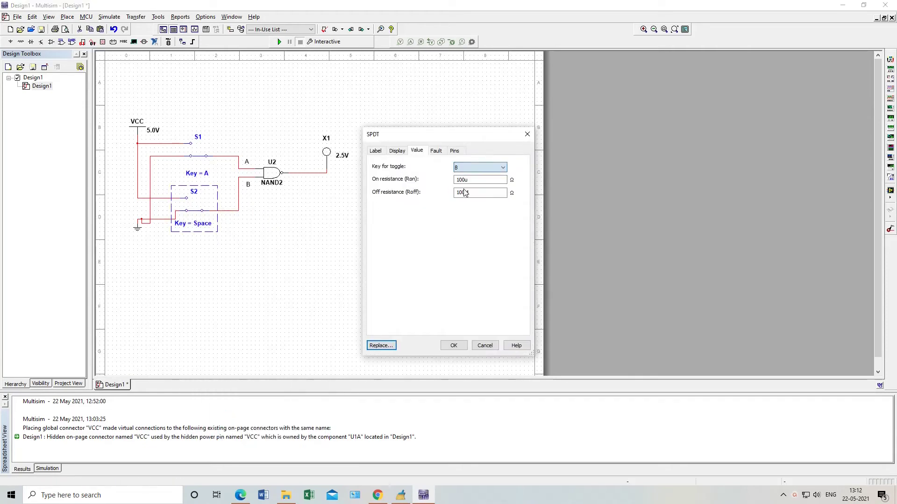
pyautogui.click(455, 346)
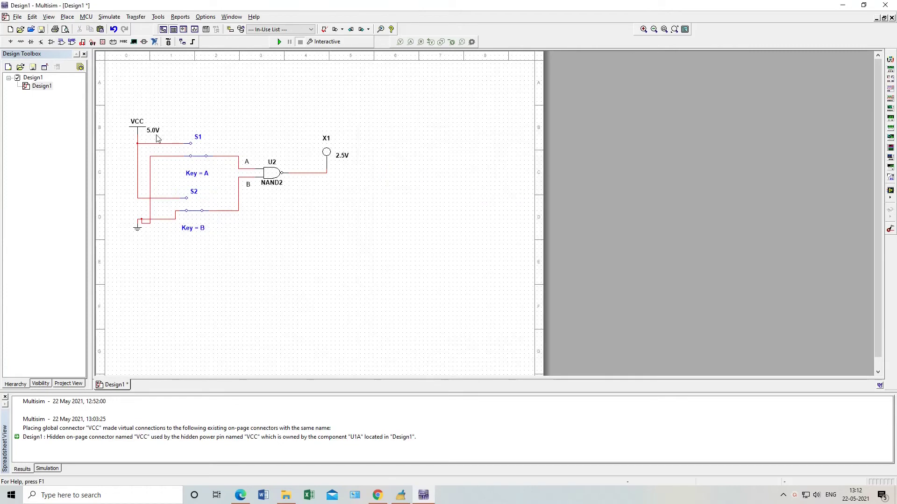
# Switch to the Digital Design Manual PDF in Edge, examine the logic gate truth tables, and return to Multisim
pyautogui.click(193, 158)
pyautogui.click(235, 497)
pyautogui.scroll(-15, 455, 272)
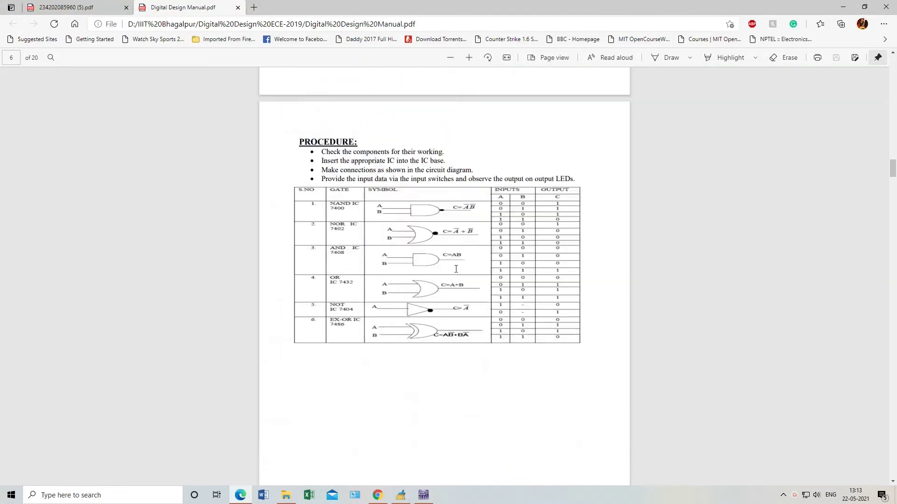
pyautogui.scroll(10, 457, 272)
pyautogui.scroll(-5, 457, 271)
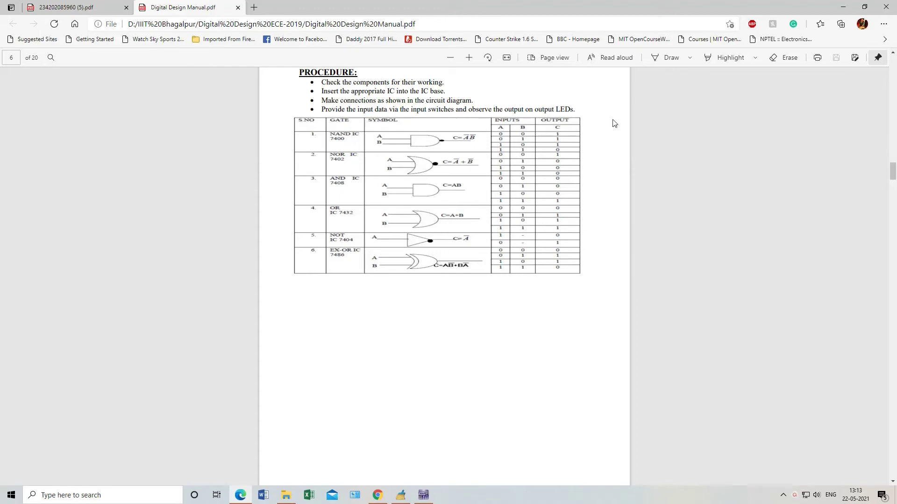
pyautogui.click(845, 8)
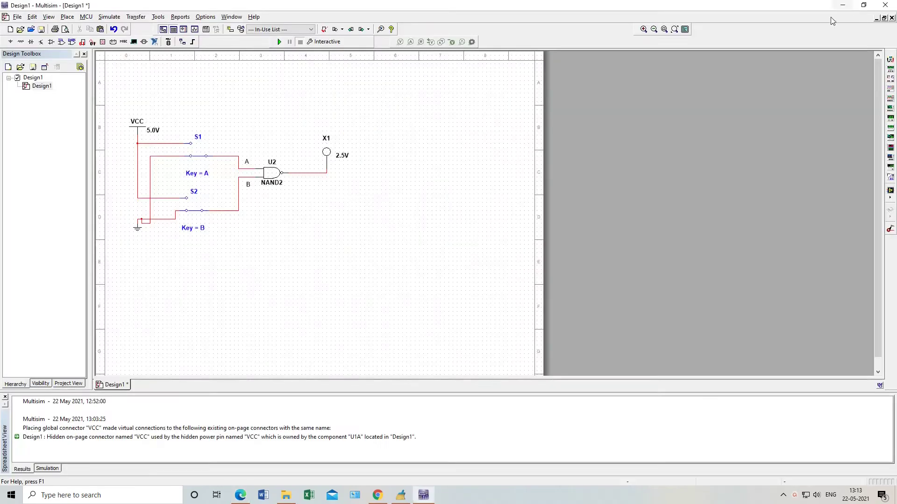
# Run the interactive simulation and toggle switches S1 and S2 to test the NAND2 gate's input combinations on probe X1
pyautogui.click(280, 42)
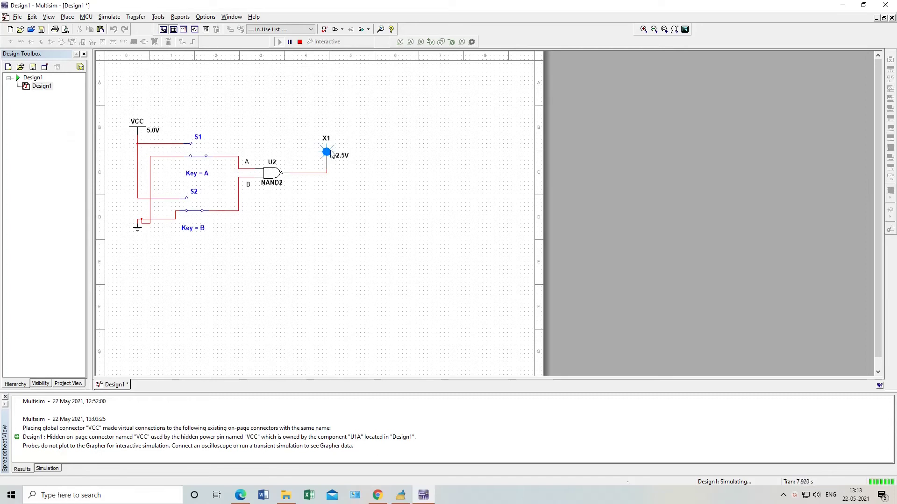
pyautogui.click(302, 42)
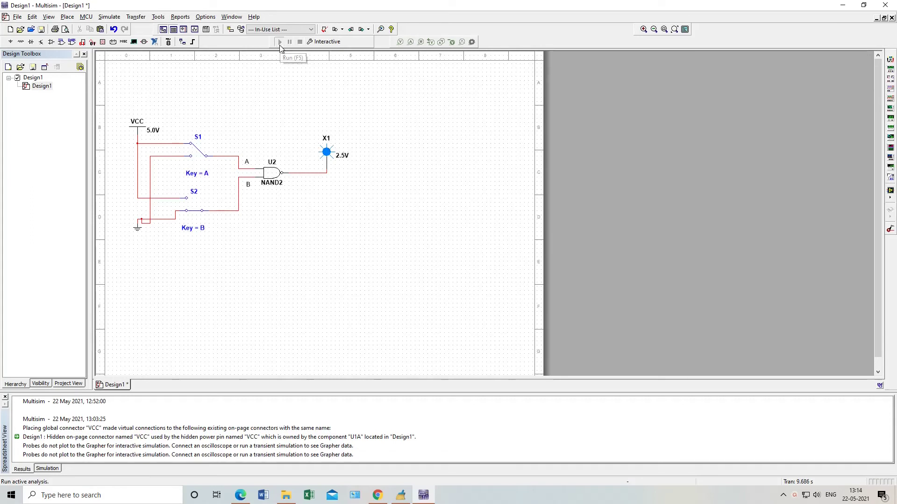
pyautogui.click(280, 42)
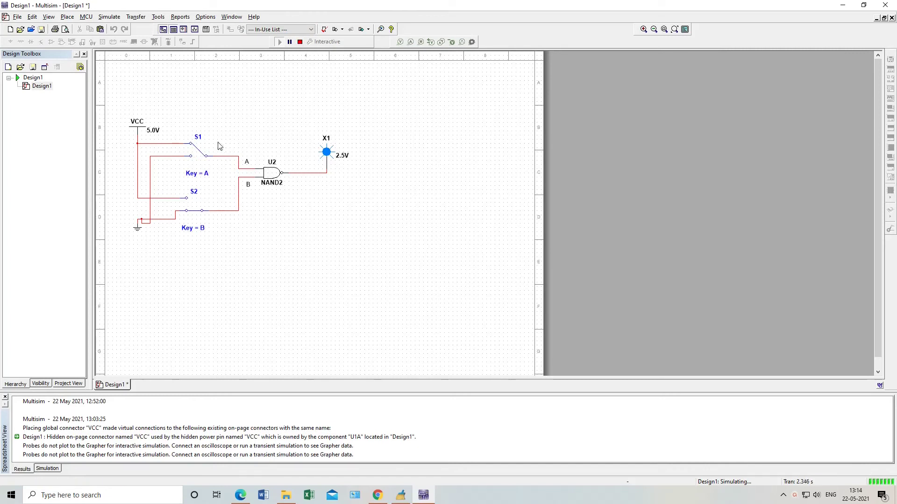
pyautogui.click(205, 151)
pyautogui.click(186, 215)
pyautogui.press('a')
pyautogui.press('a')
pyautogui.press('a')
# Compare the probe output with the NAND truth table in the PDF manual and stop the simulation
pyautogui.click(241, 495)
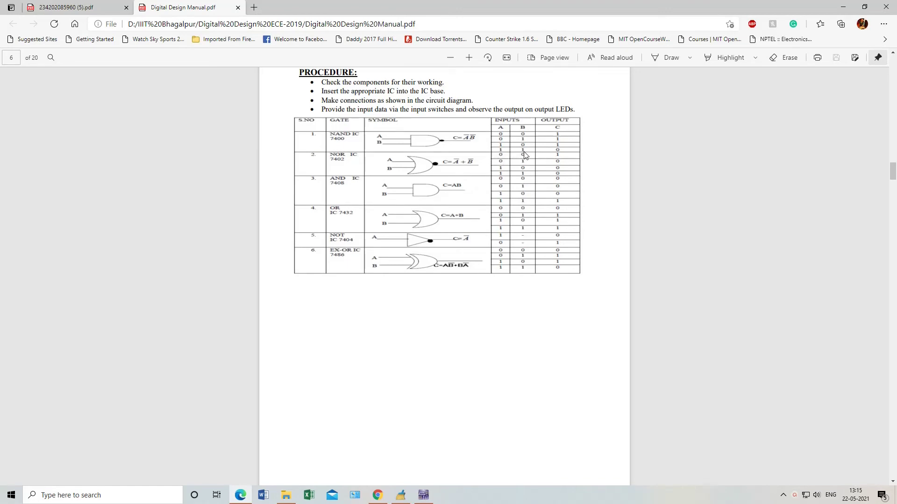
pyautogui.click(843, 7)
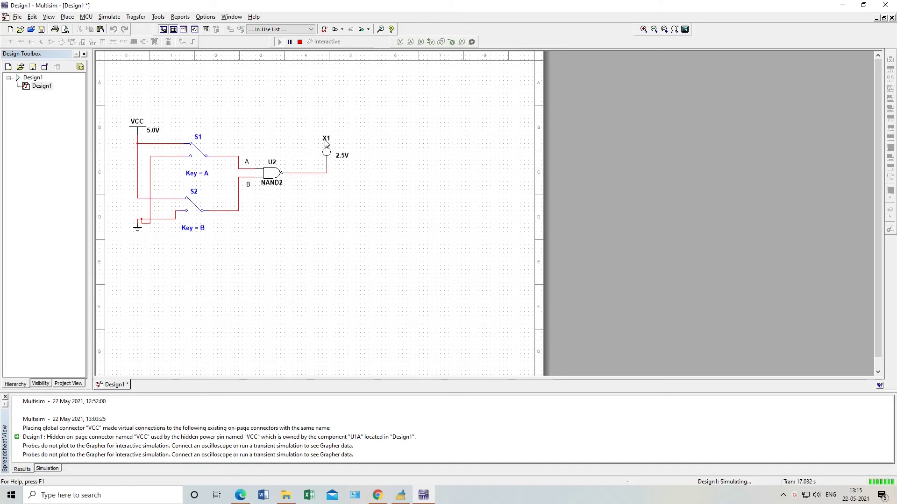
pyautogui.click(300, 42)
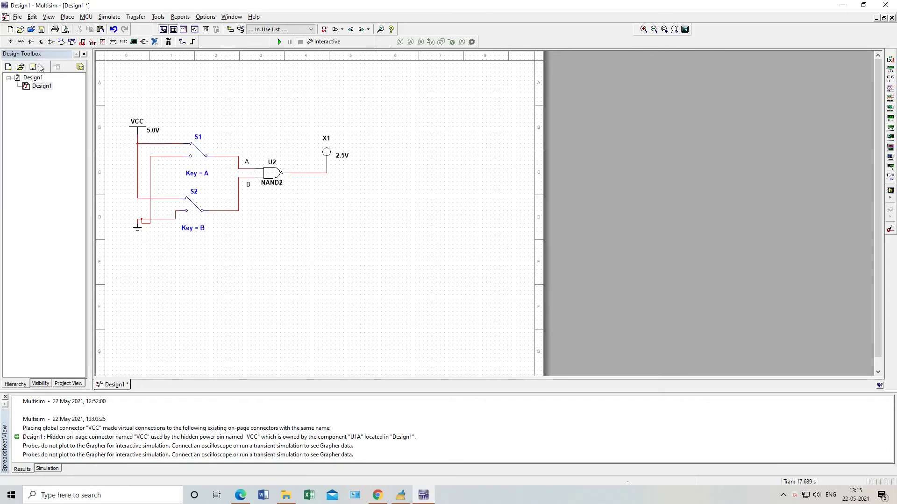
# Replace the NAND2 gate with a NOR2 gate placed between the A and B labels and probe X1
pyautogui.click(67, 16)
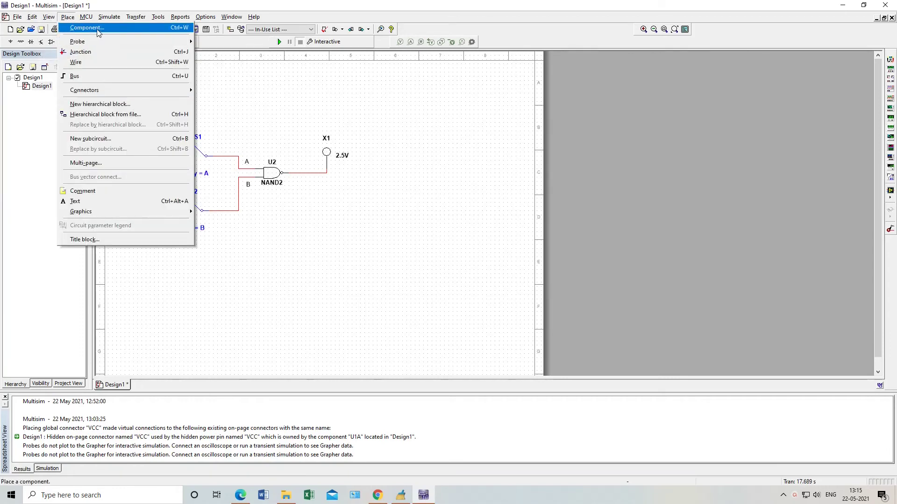
pyautogui.click(98, 32)
pyautogui.moveTo(406, 142)
pyautogui.mouseDown()
pyautogui.moveTo(381, 147)
pyautogui.moveTo(390, 138)
pyautogui.mouseUp()
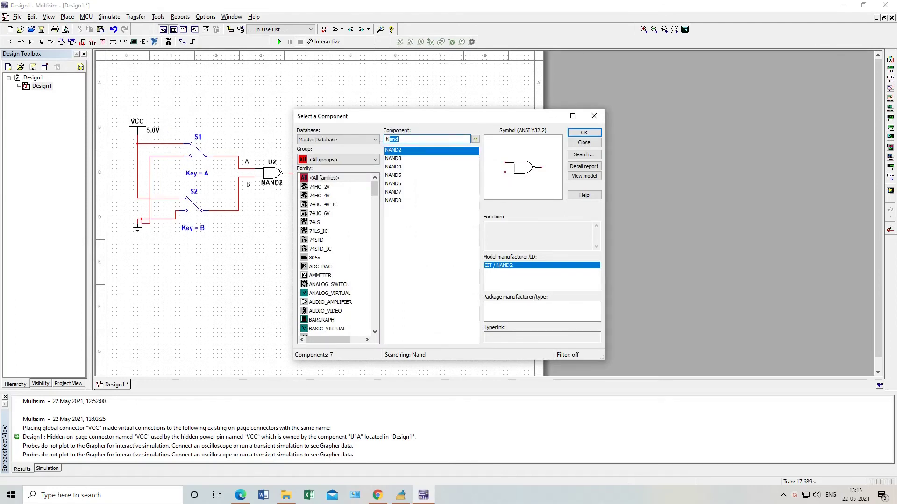
pyautogui.write('or')
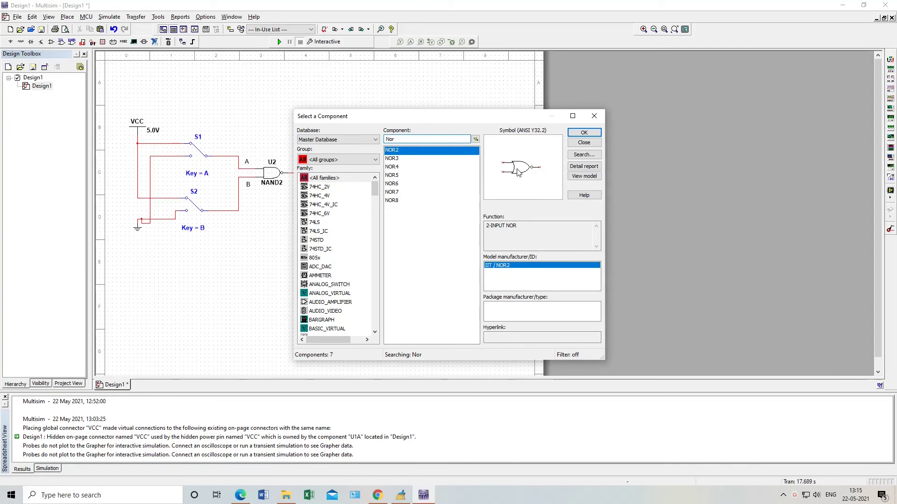
pyautogui.click(584, 133)
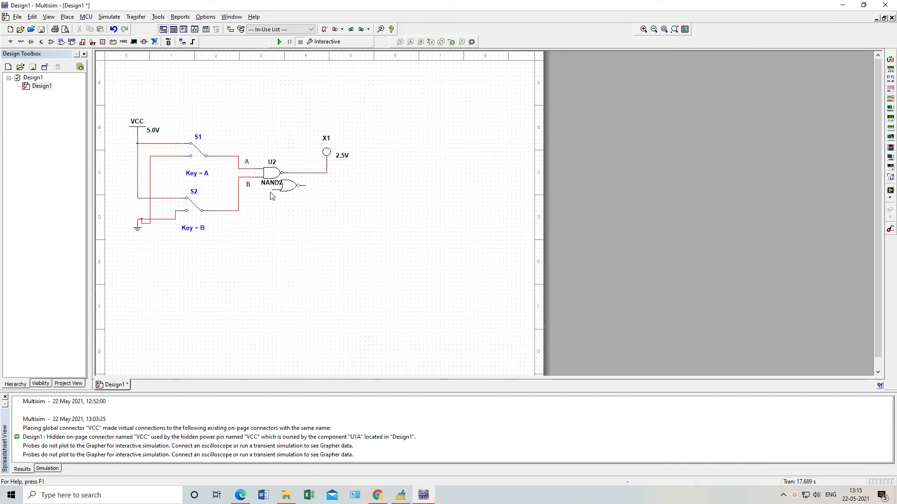
pyautogui.click(276, 213)
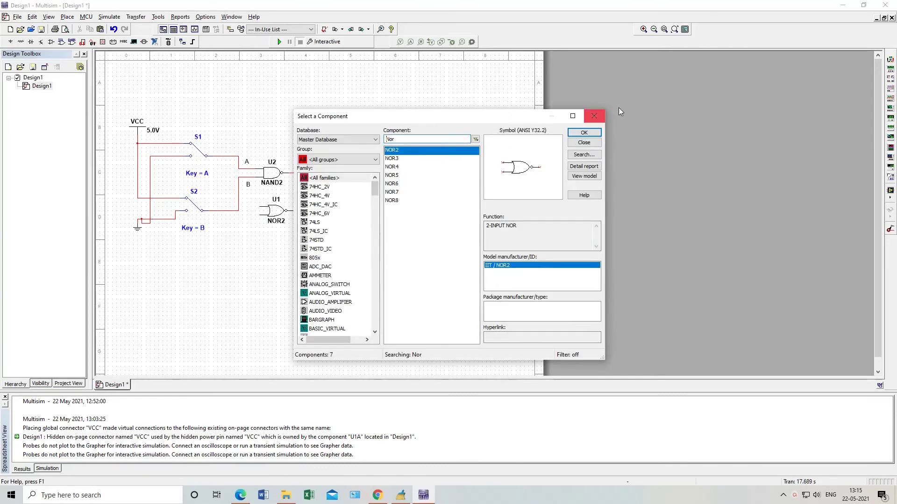
pyautogui.click(592, 112)
pyautogui.press('Delete')
pyautogui.moveTo(279, 215); pyautogui.dragTo(280, 171)
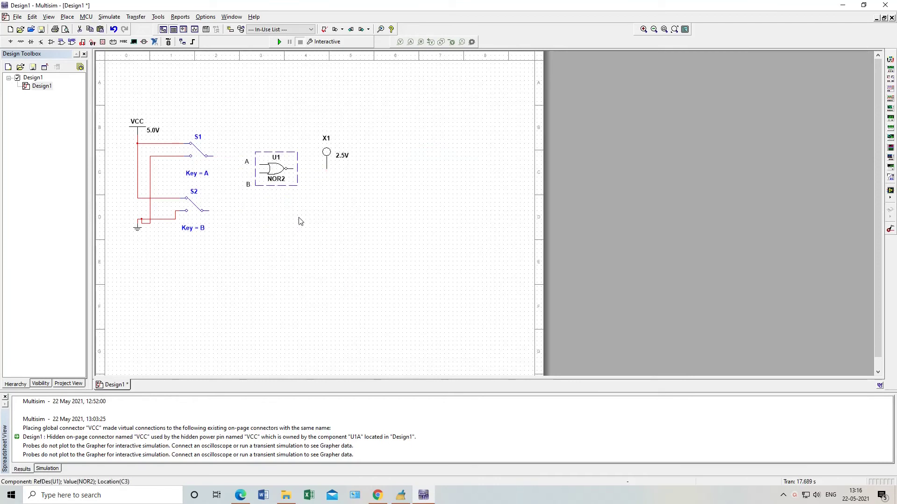
# Wire S1 to the upper NOR2 input, S2 to the lower input, and the NOR2 output to probe X1
pyautogui.click(213, 156)
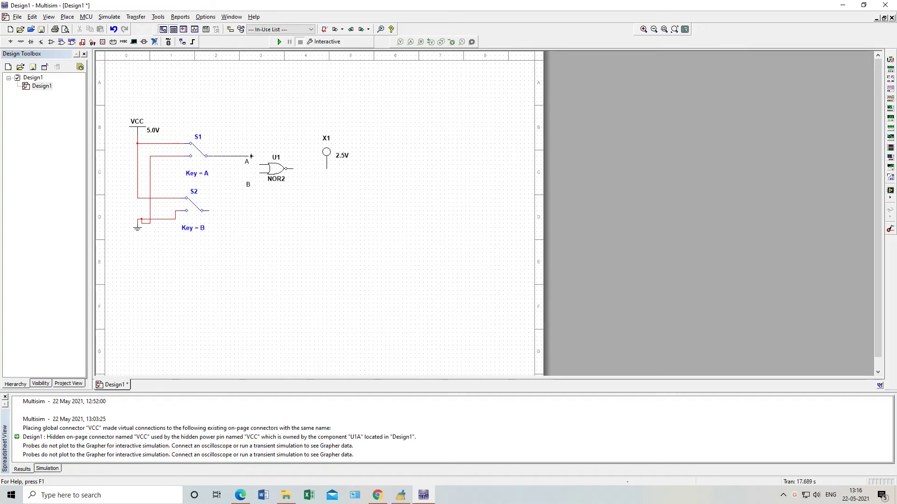
pyautogui.press('Escape')
pyautogui.press('Escape')
pyautogui.click(212, 156)
pyautogui.click(260, 164)
pyautogui.click(260, 174)
pyautogui.click(327, 168)
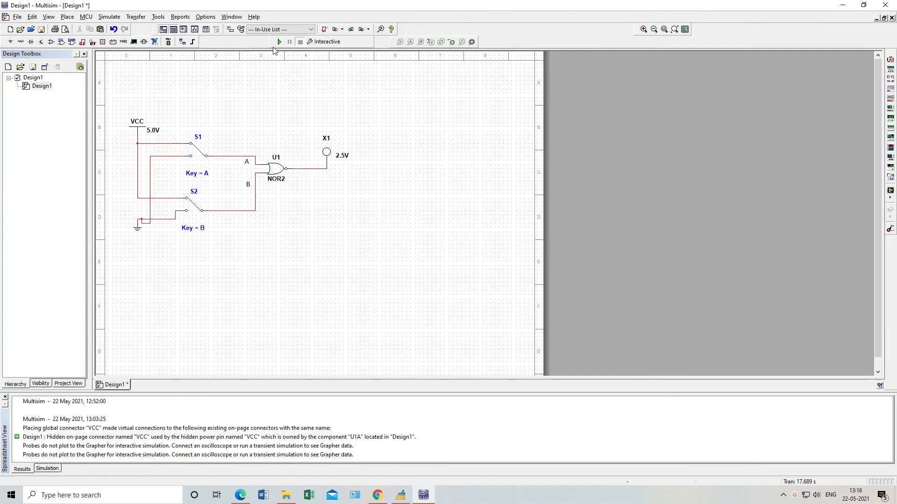
# Simulate the NOR2 circuit, check the NOR truth table in the PDF manual, and toggle S1 and S2 to compare the probe output
pyautogui.click(279, 42)
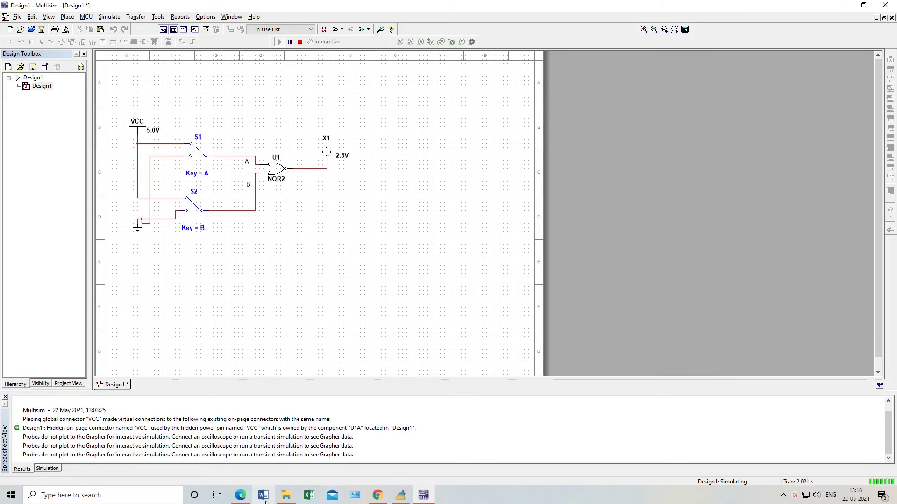
pyautogui.click(246, 499)
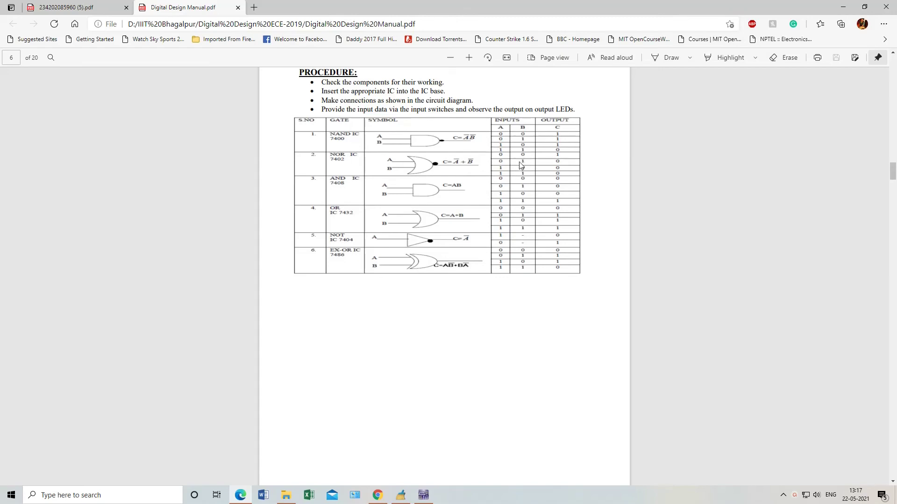
pyautogui.click(842, 6)
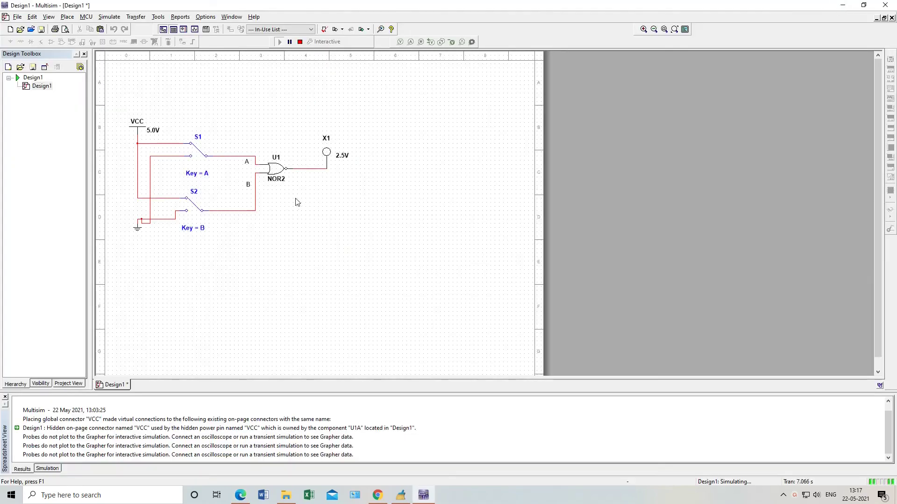
pyautogui.click(190, 154)
pyautogui.click(192, 211)
# Save the NOR2 circuit design as "Truth Table of Gates" in the Circuit Design Suite 14.1 folder and stop the simulation
pyautogui.click(17, 17)
pyautogui.click(38, 88)
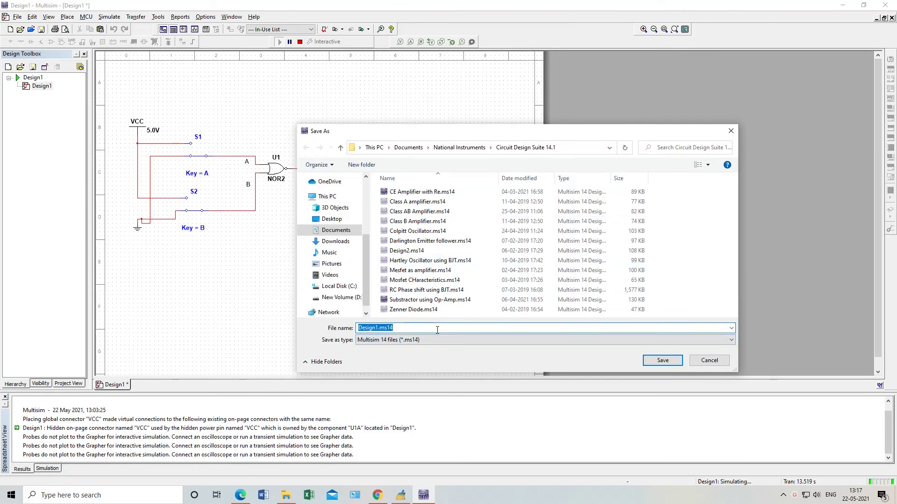
pyautogui.write('Truth Table of Gates')
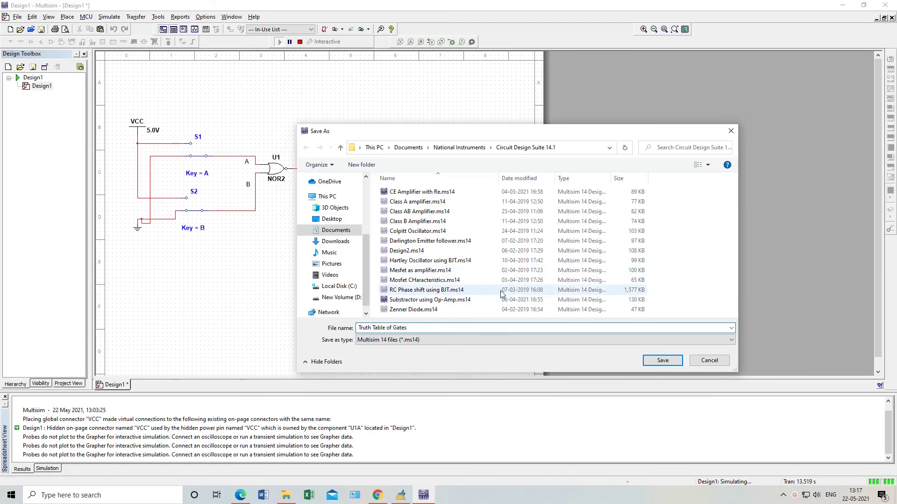
pyautogui.click(659, 361)
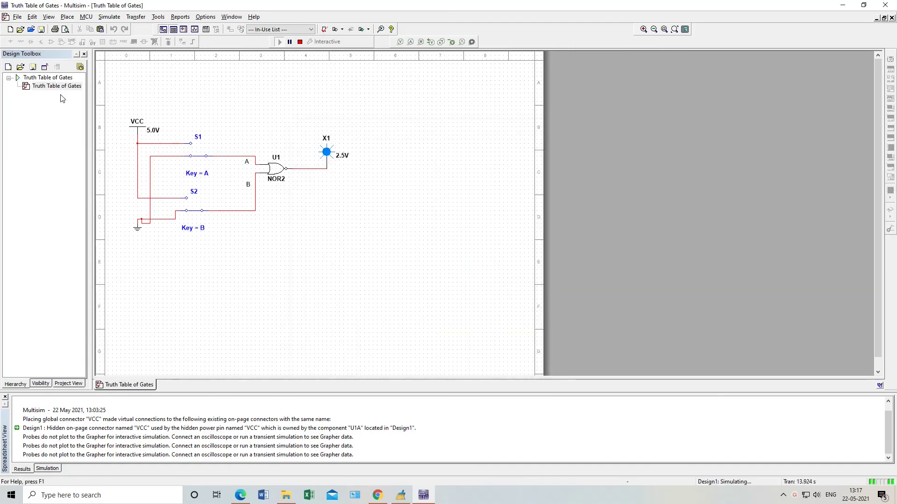
pyautogui.click(300, 42)
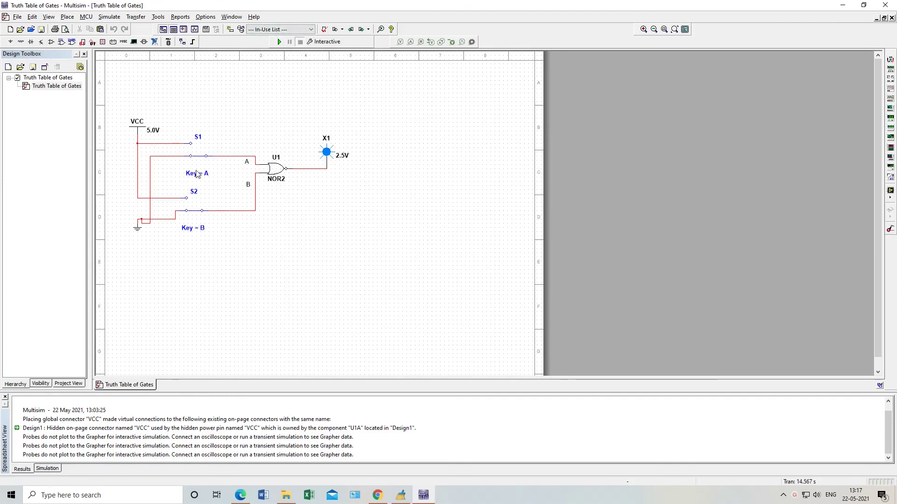
pyautogui.click(10, 31)
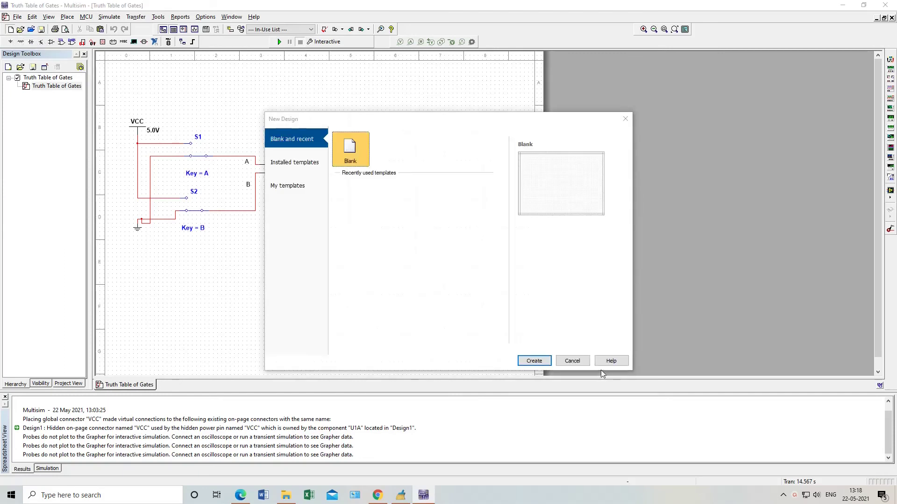
pyautogui.click(573, 362)
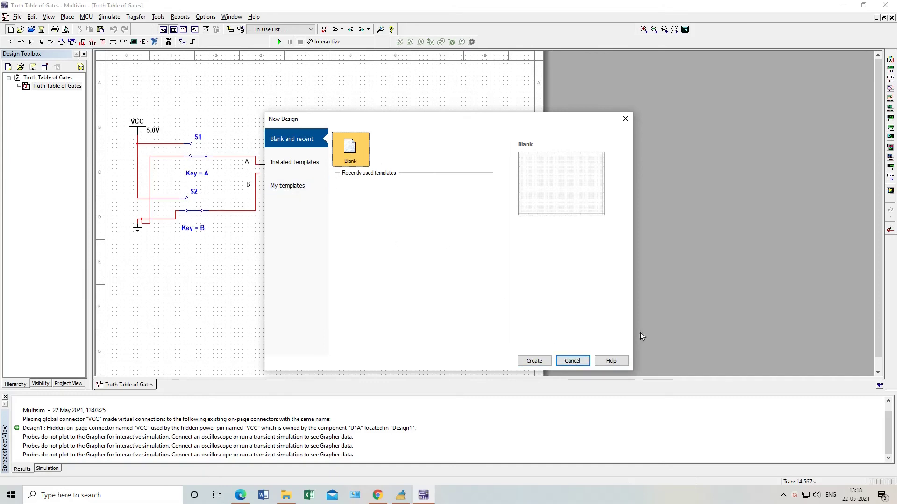
pyautogui.click(574, 361)
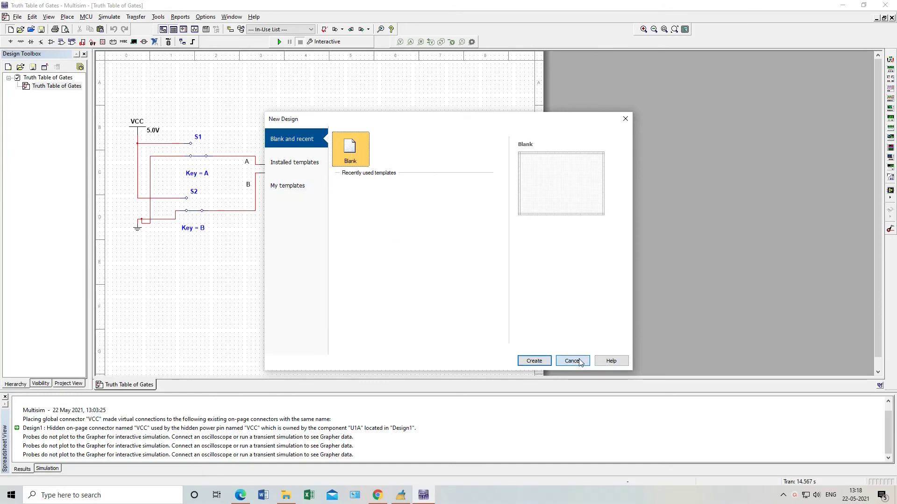
# Open the saved design file Truth Table of Gates.ms14 from the Circuit Design Suite 14.1 folder
pyautogui.click(21, 30)
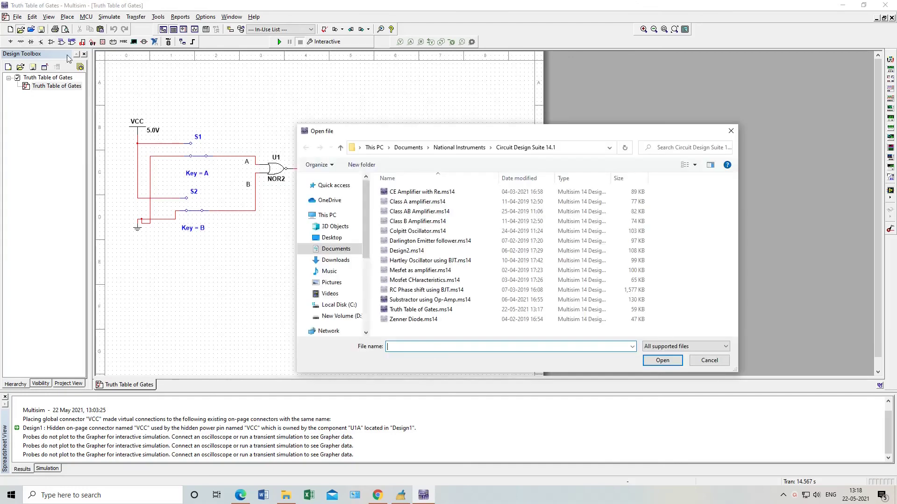
pyautogui.click(400, 311)
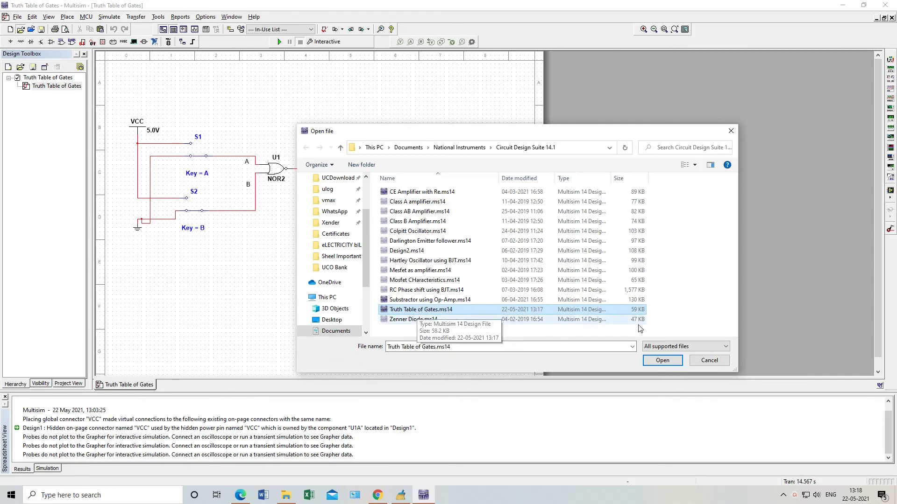
pyautogui.click(661, 361)
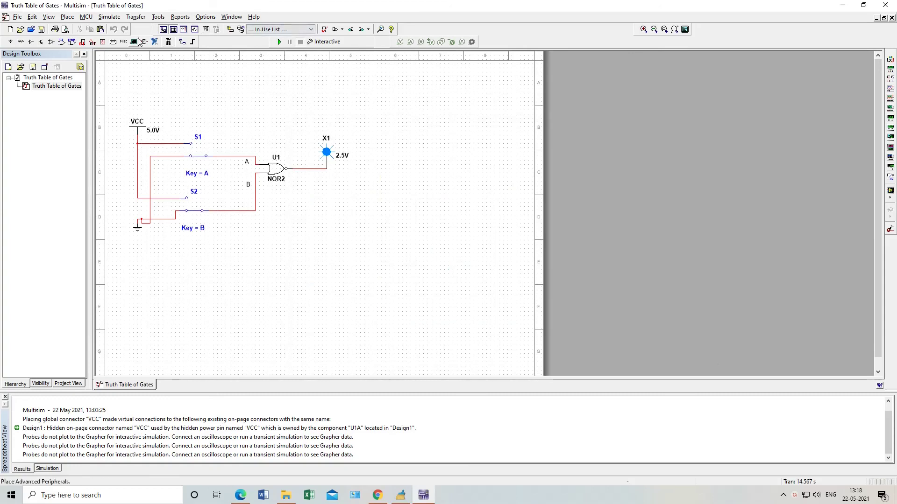
# Place a two-line text note reading "ABCD" and "Roll No-" above the circuit and delete it again
pyautogui.click(68, 17)
pyautogui.click(75, 201)
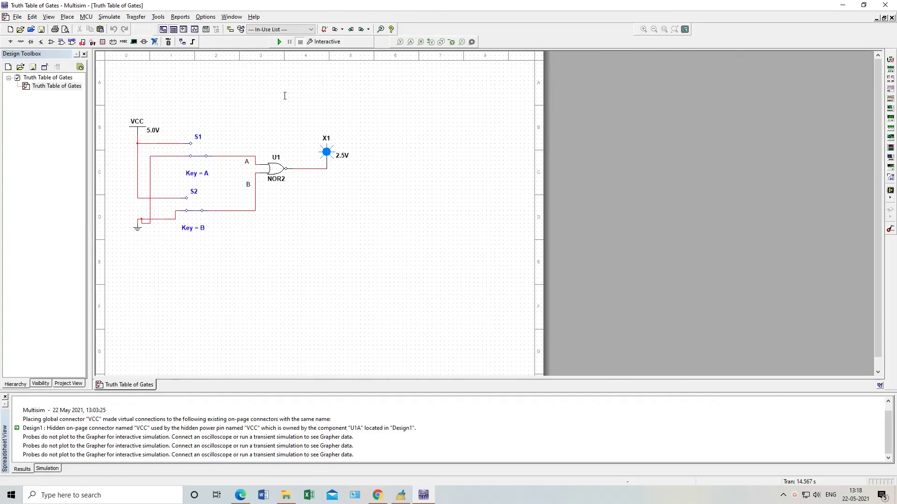
pyautogui.click(225, 103)
pyautogui.write('ABCD')
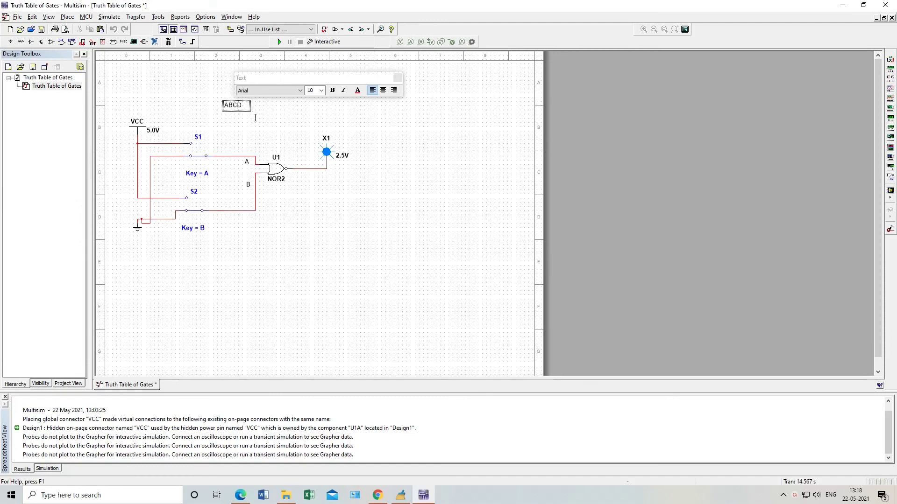
pyautogui.press('Return')
pyautogui.write('Roll No-')
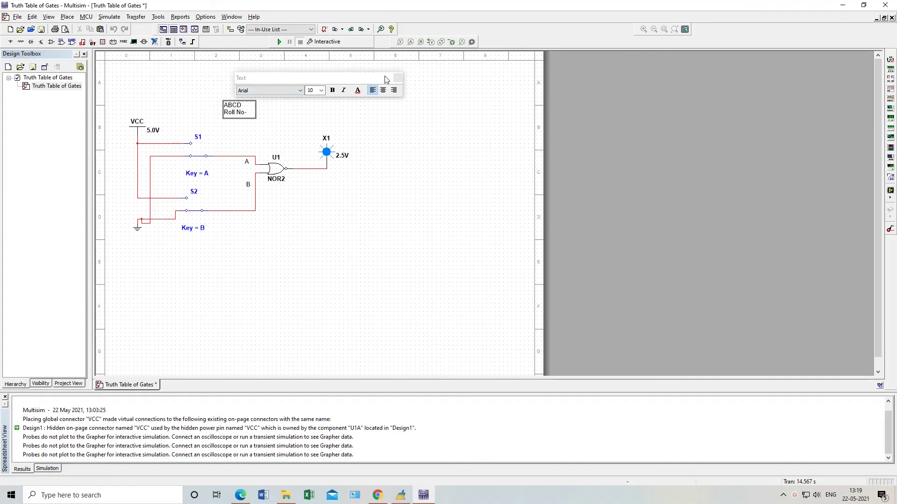
pyautogui.click(278, 127)
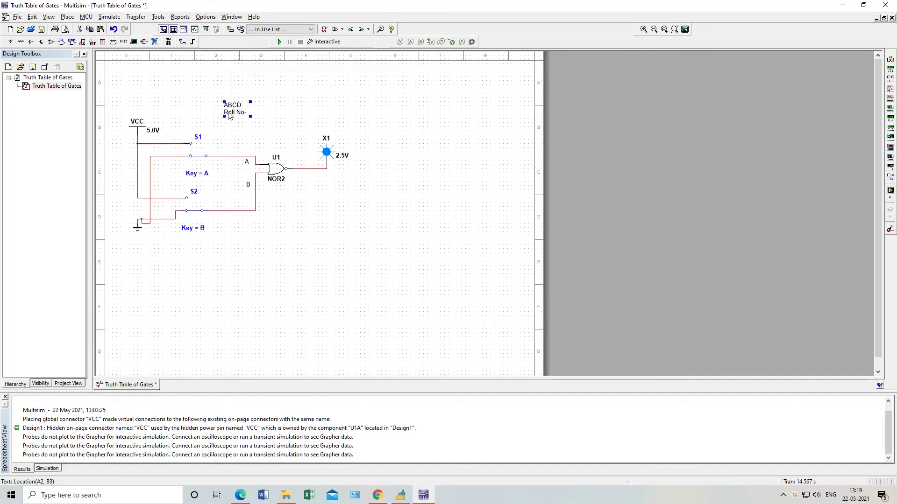
pyautogui.press('Delete')
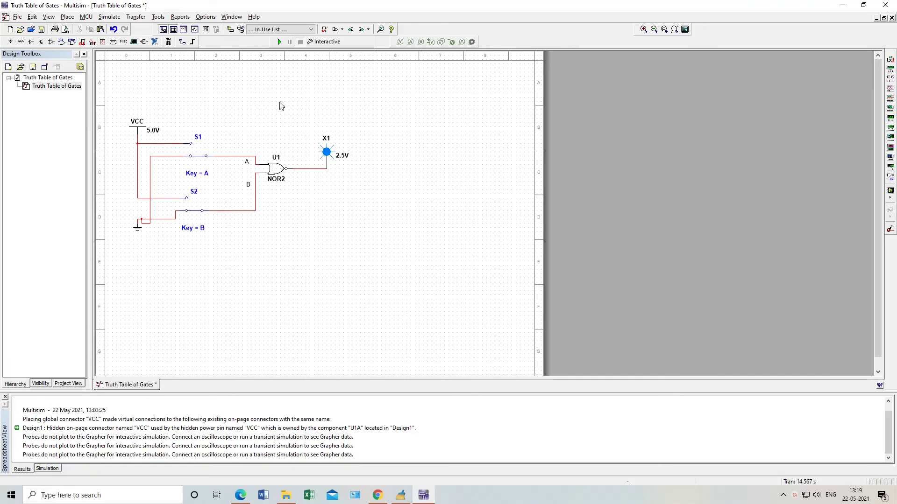
# Switch to the Digital Design Manual PDF in Edge and review the gate theory, procedure, IC pin diagrams and observation table
pyautogui.click(241, 495)
pyautogui.scroll(15, 369, 163)
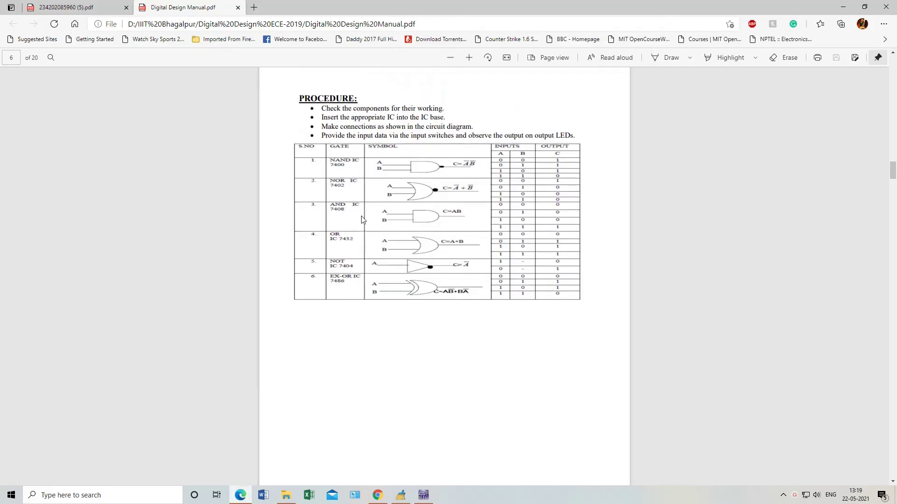
pyautogui.scroll(-20, 363, 216)
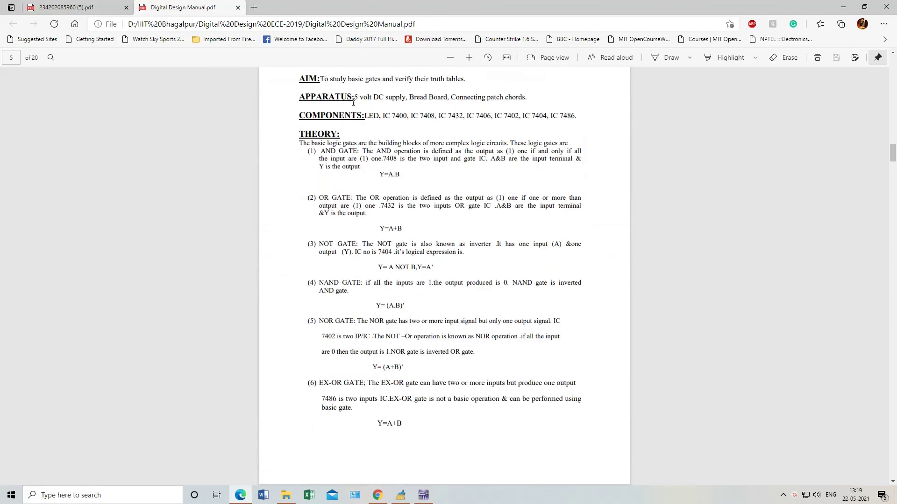
pyautogui.scroll(-7, 383, 196)
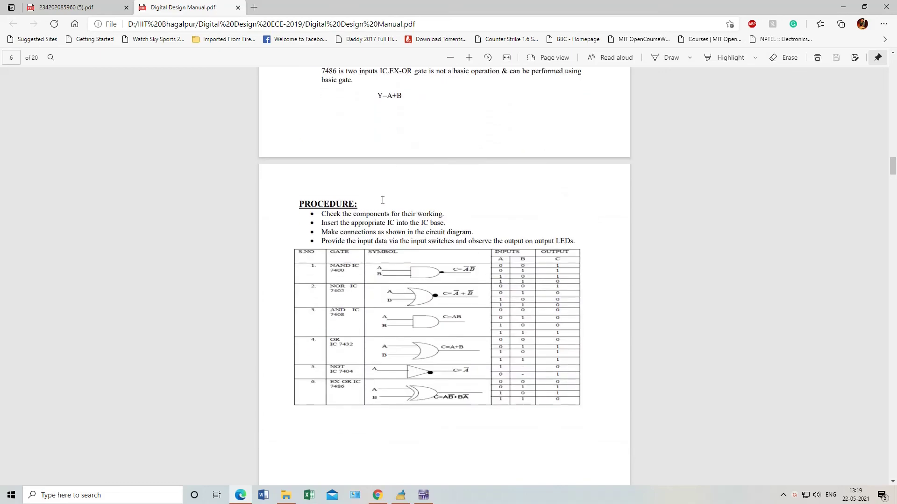
pyautogui.scroll(-15, 425, 227)
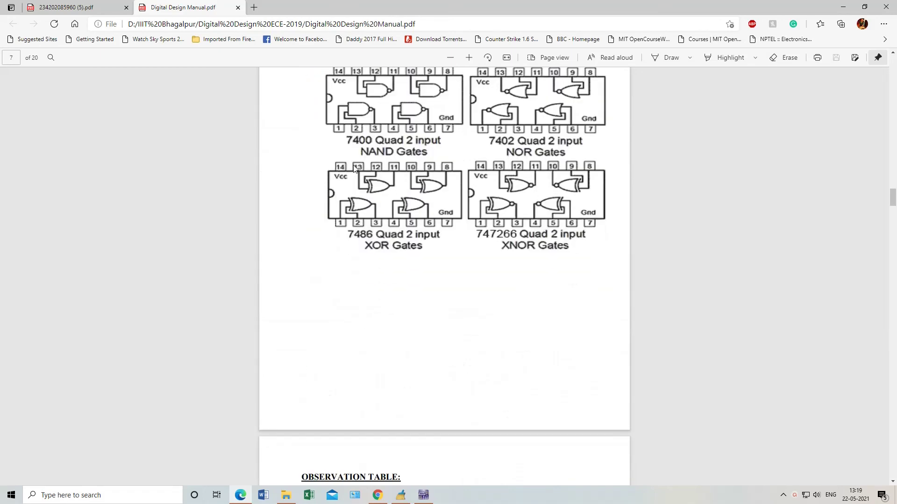
pyautogui.scroll(6, 439, 229)
pyautogui.scroll(-3, 279, 330)
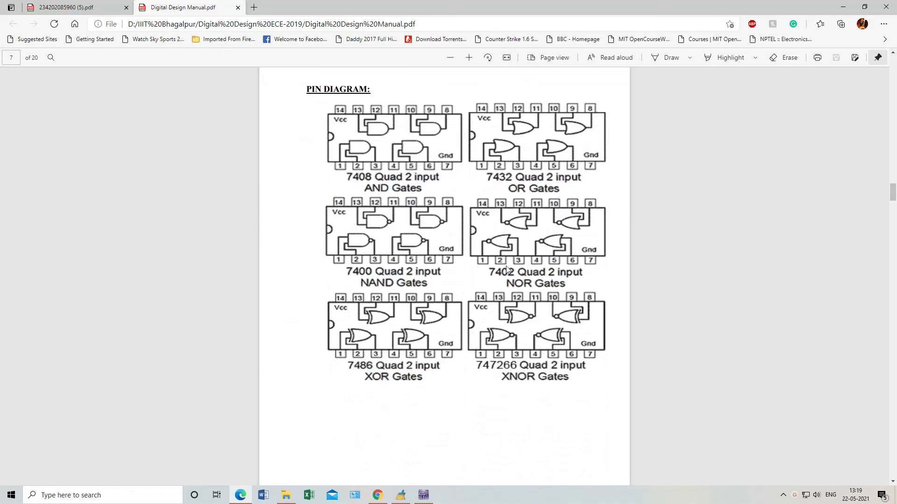
pyautogui.scroll(-8, 573, 301)
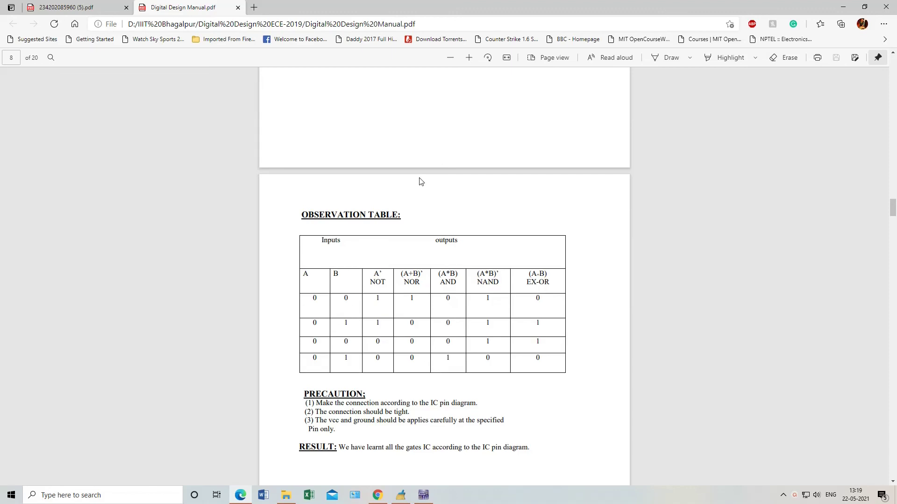
pyautogui.scroll(20, 419, 181)
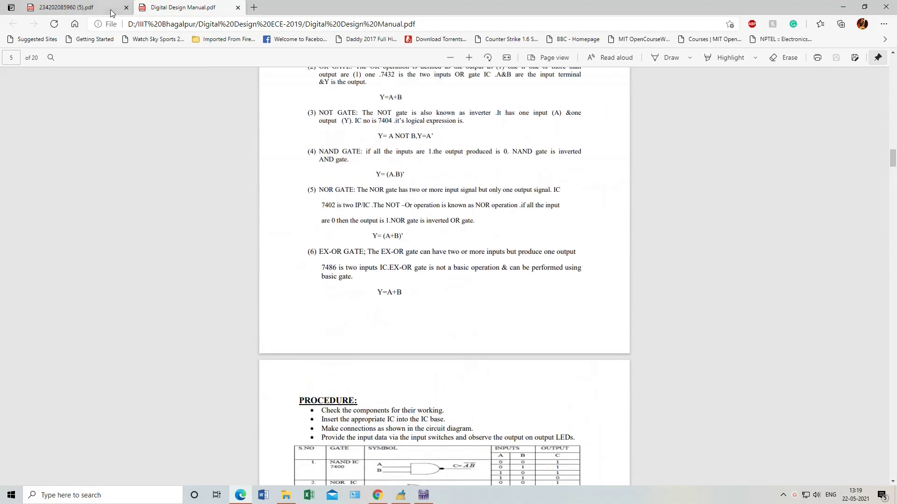
pyautogui.click(843, 10)
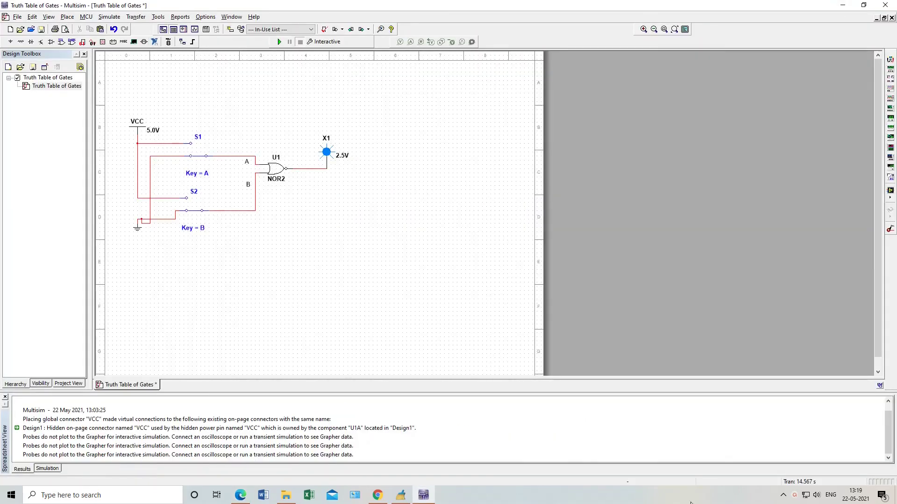
pyautogui.click(794, 495)
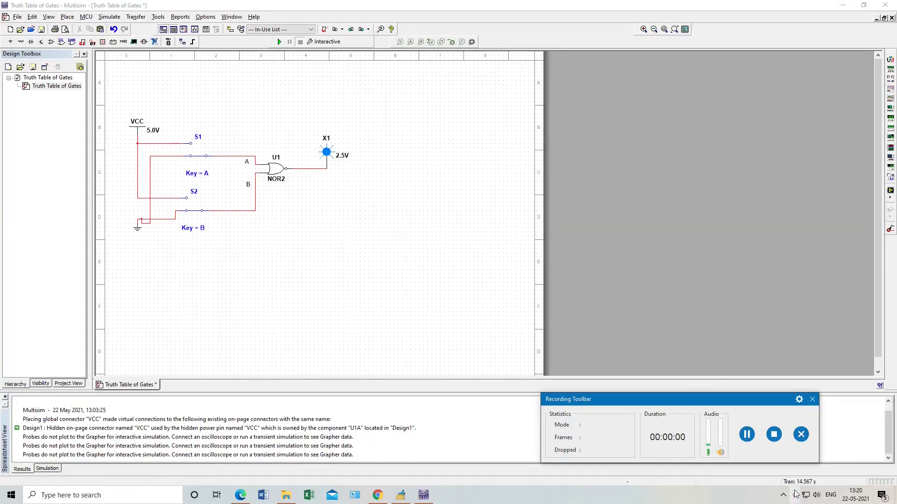